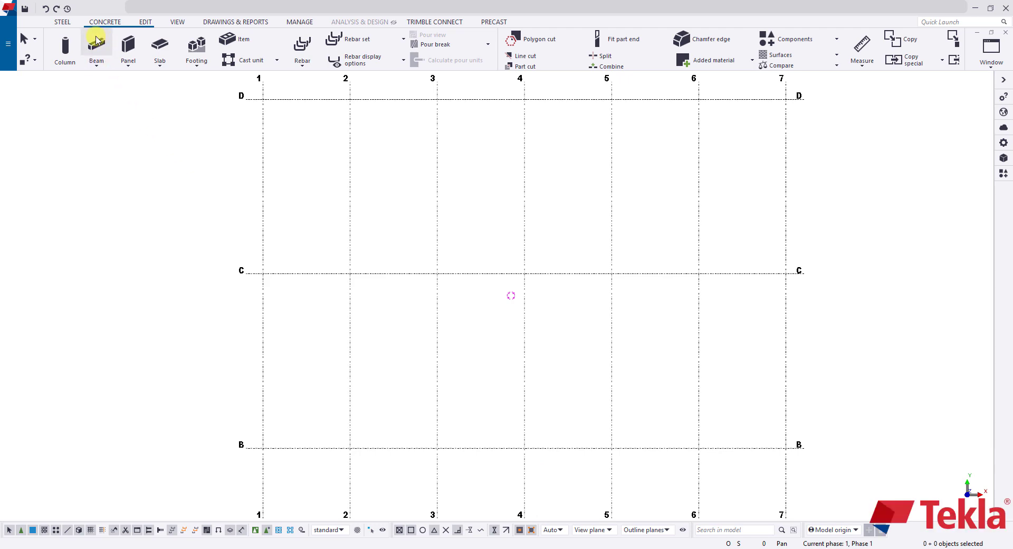
- Start a concrete beam with its properties open and load the saved Culvert settings
left_click(96, 51, "shift")
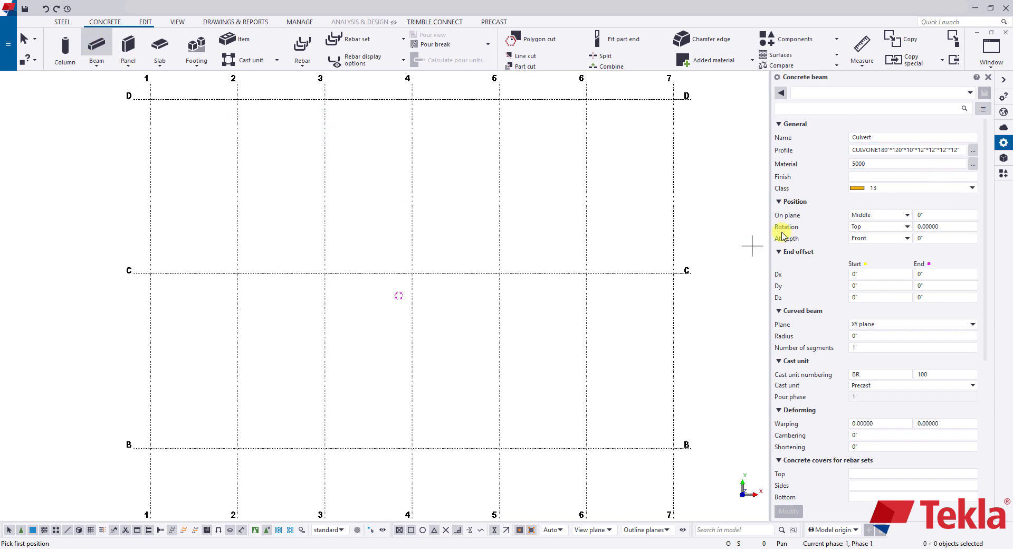
left_click(970, 92)
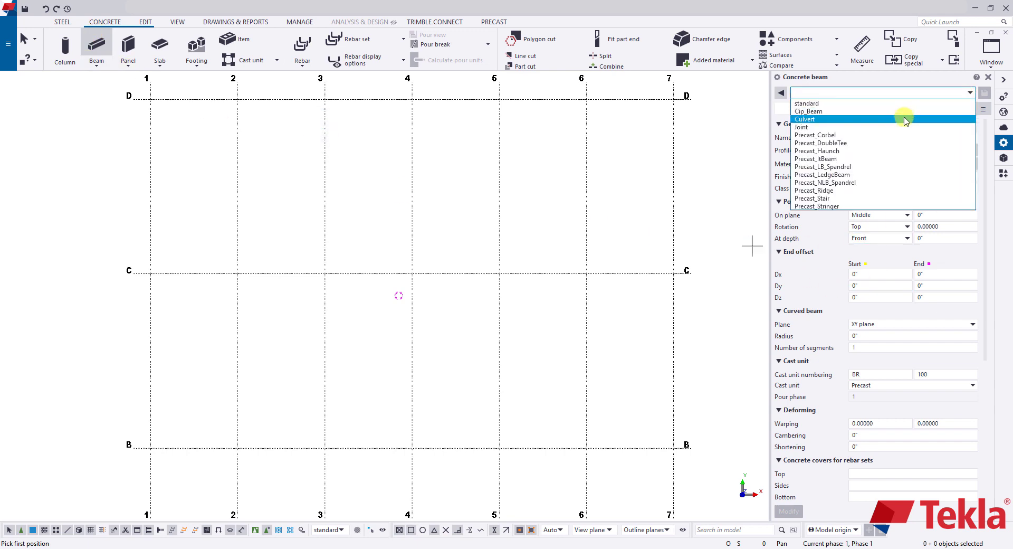
left_click(901, 114)
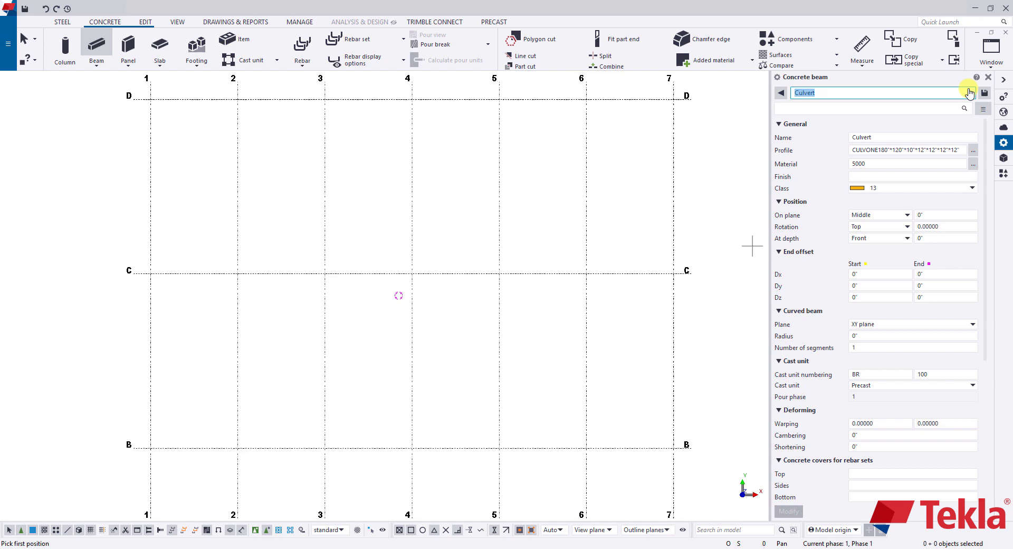
double_click(854, 137)
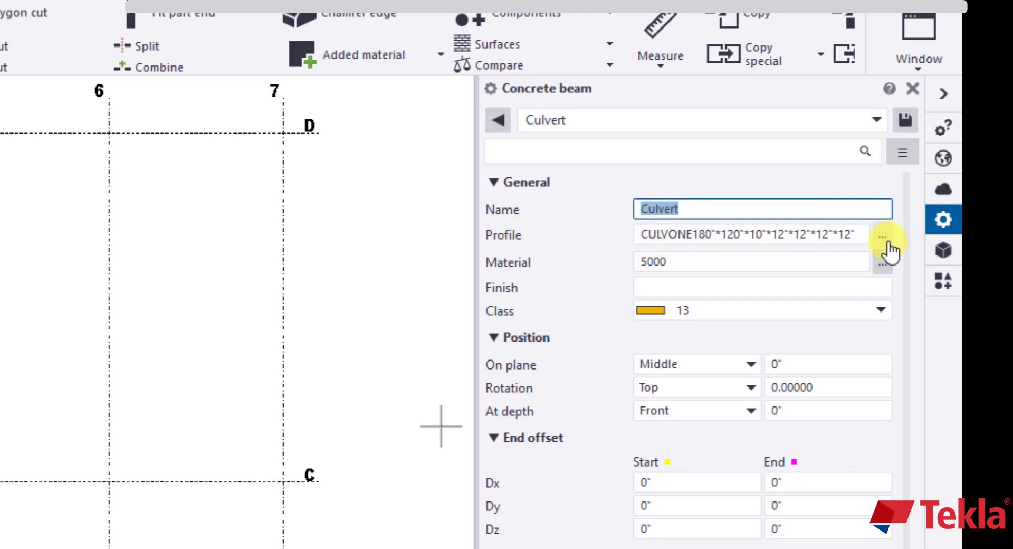
- Choose the CULVONE profile from the Others group of the profile catalog for the culvert beam
left_click(883, 238)
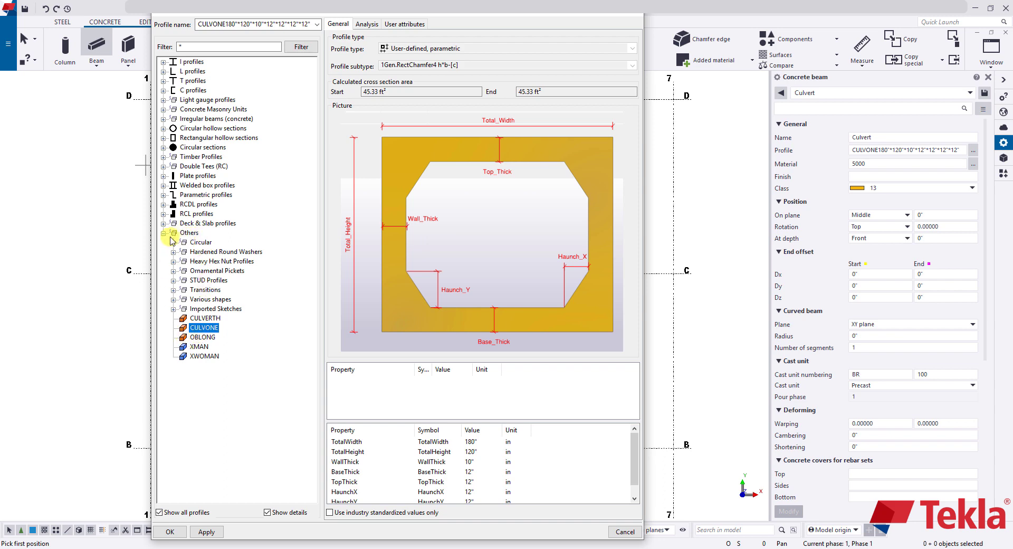
left_click(173, 233)
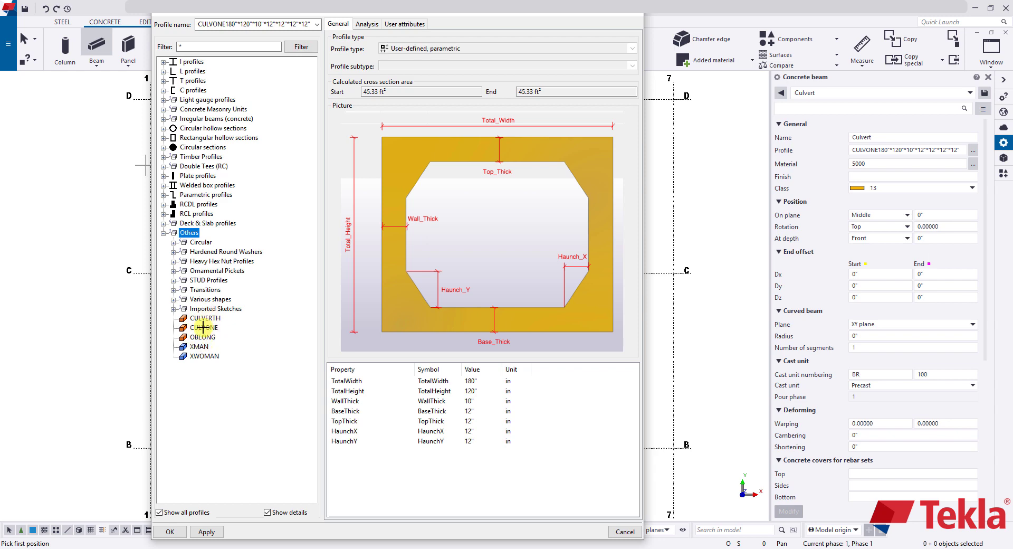
left_click(203, 328)
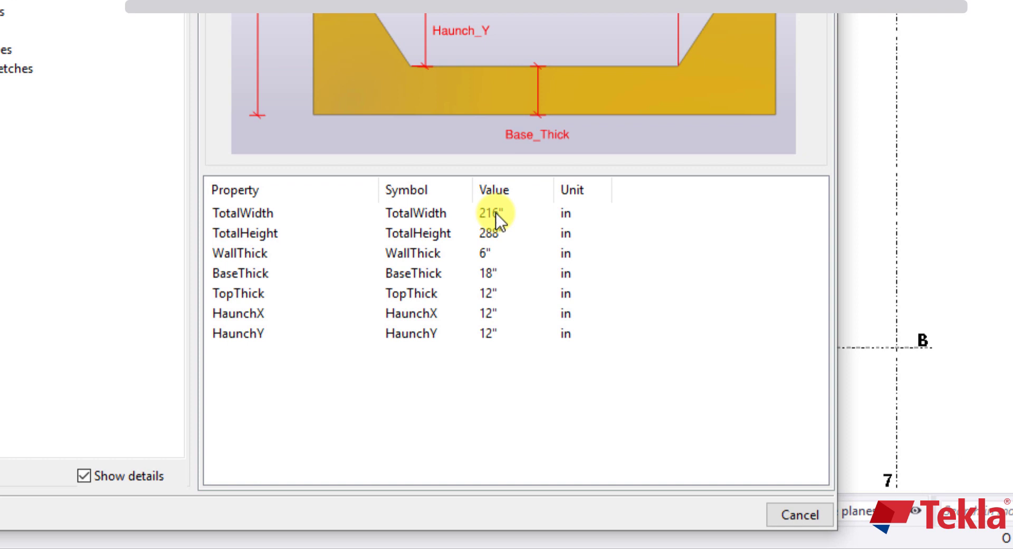
- Set the CULVONE profile to total width 180", total height 120", wall thickness 10", base and top thickness 12", and accept it
left_click(495, 212)
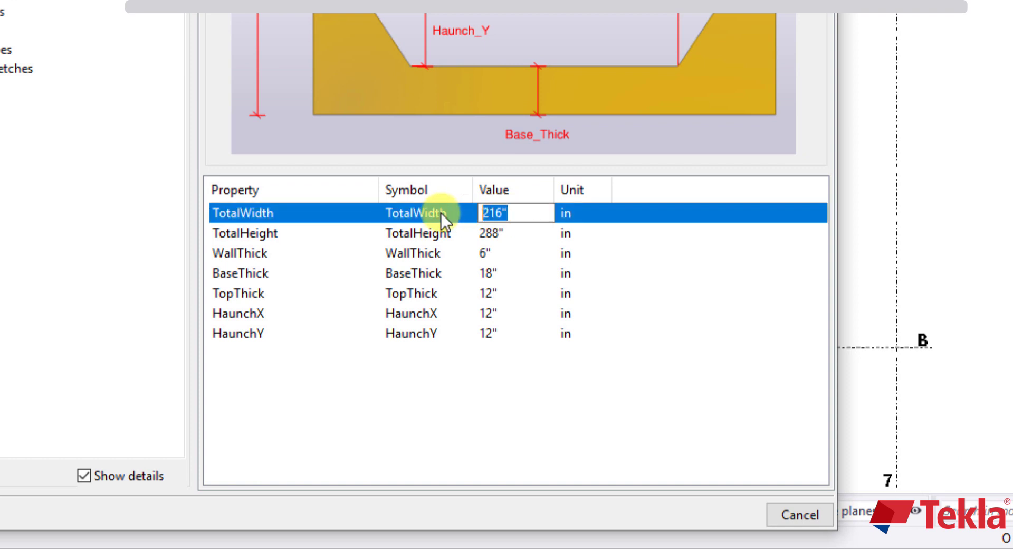
type("180")
left_click(484, 236)
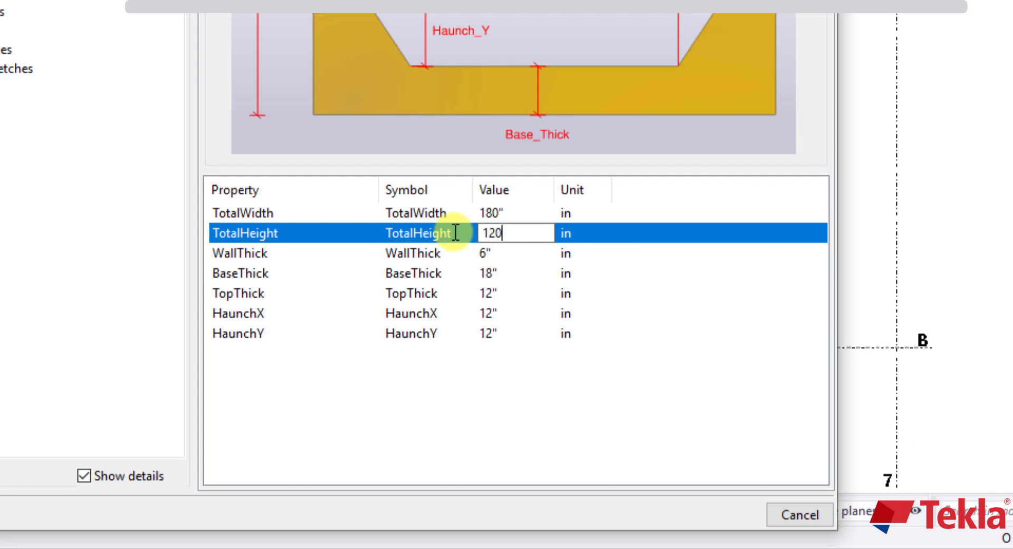
type("120")
left_click(493, 255)
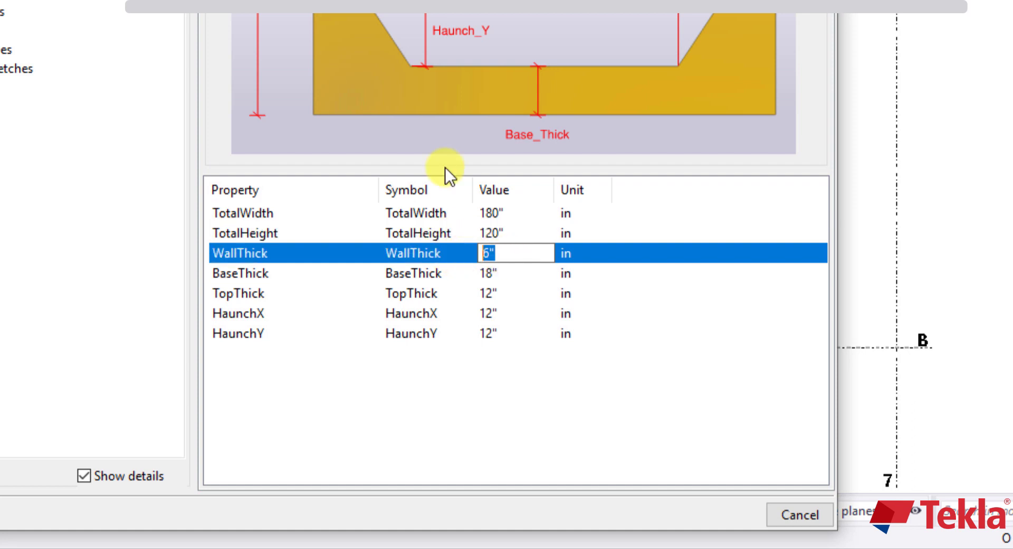
left_click(507, 275)
type("12")
left_click(509, 293)
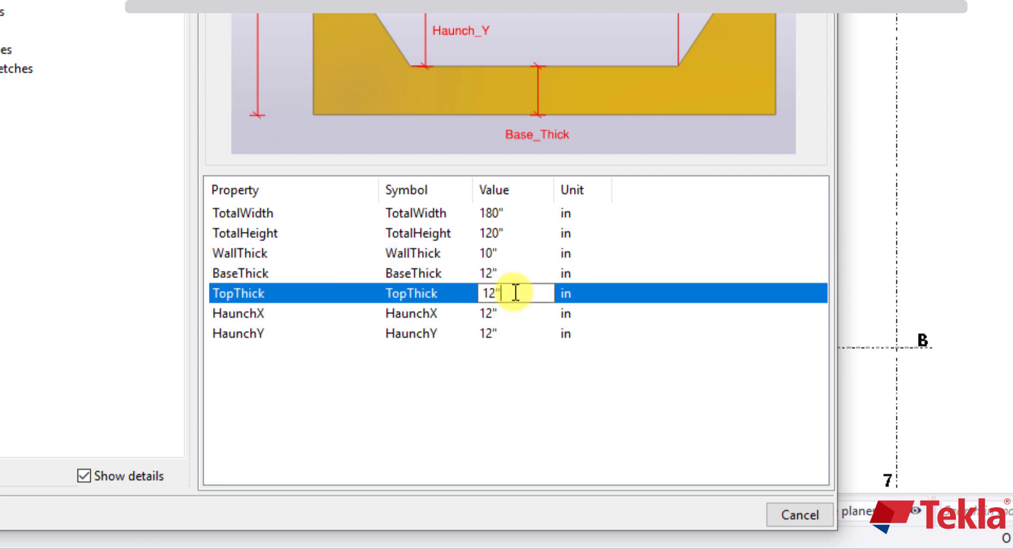
left_click_drag(516, 293, 451, 301)
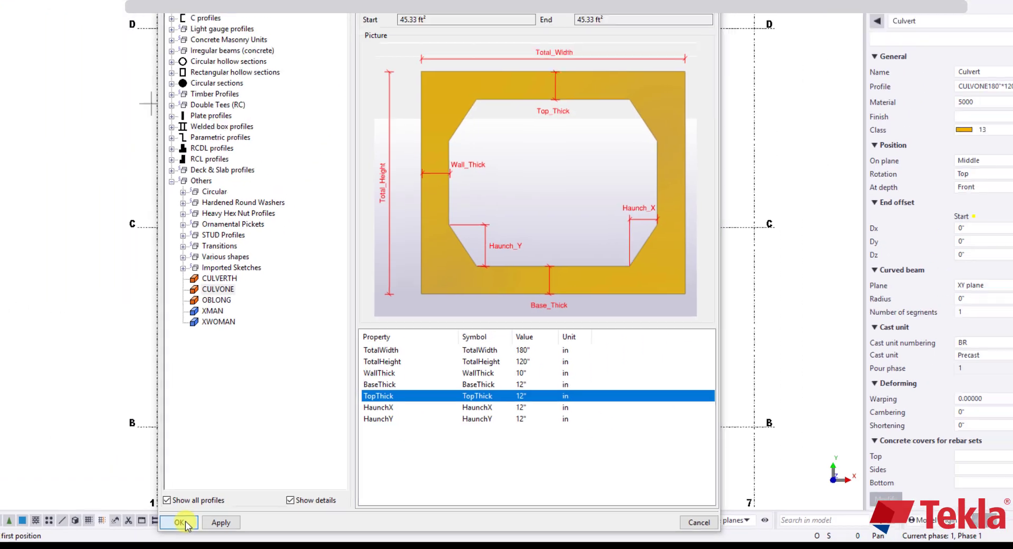
left_click(235, 465)
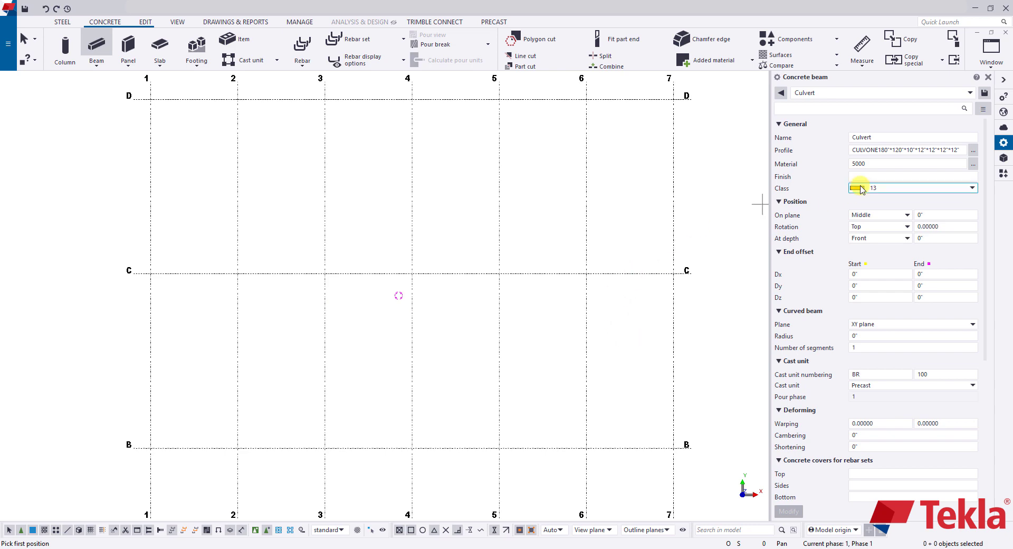
- Place the culvert beam from grid intersection B-3, running 6' along grid line B toward grid line 4
left_click(870, 164)
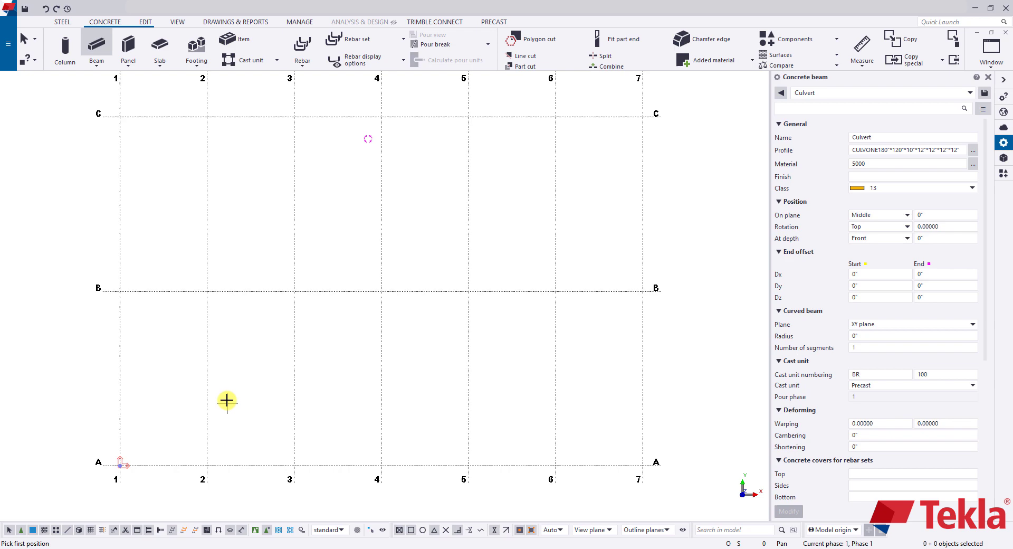
scroll(141, 299, "up", 2)
middle_click_drag(308, 296, 291, 280)
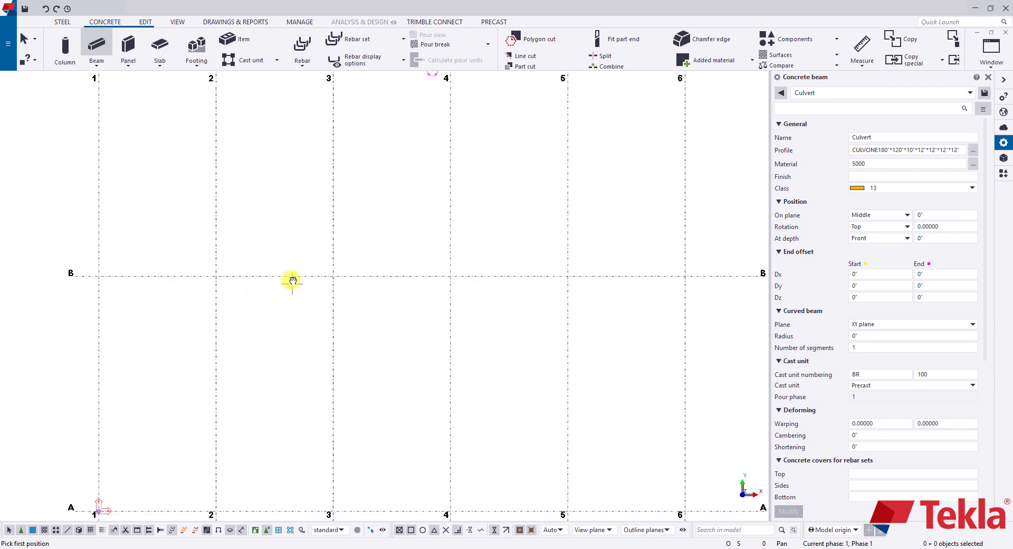
scroll(321, 290, "up", 3)
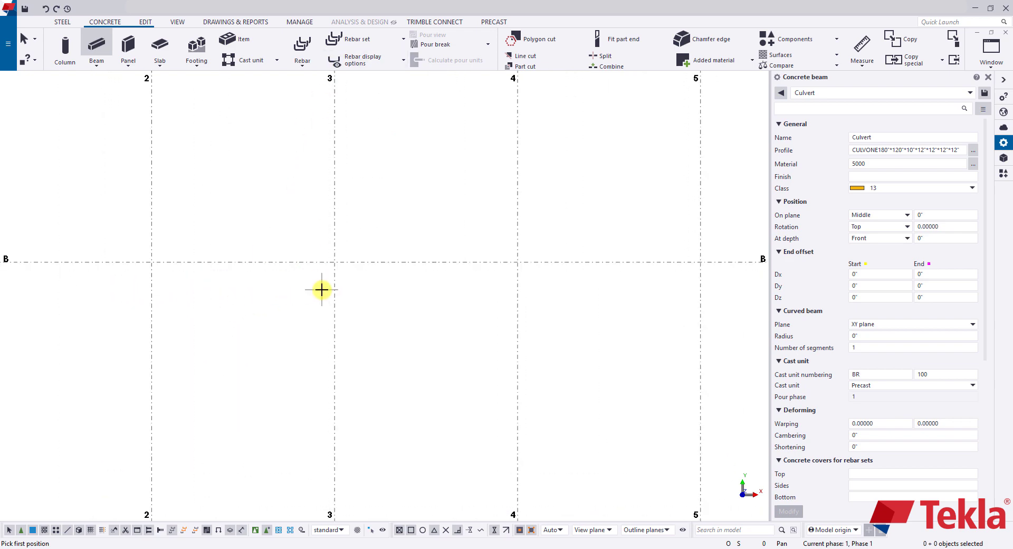
left_click(336, 258)
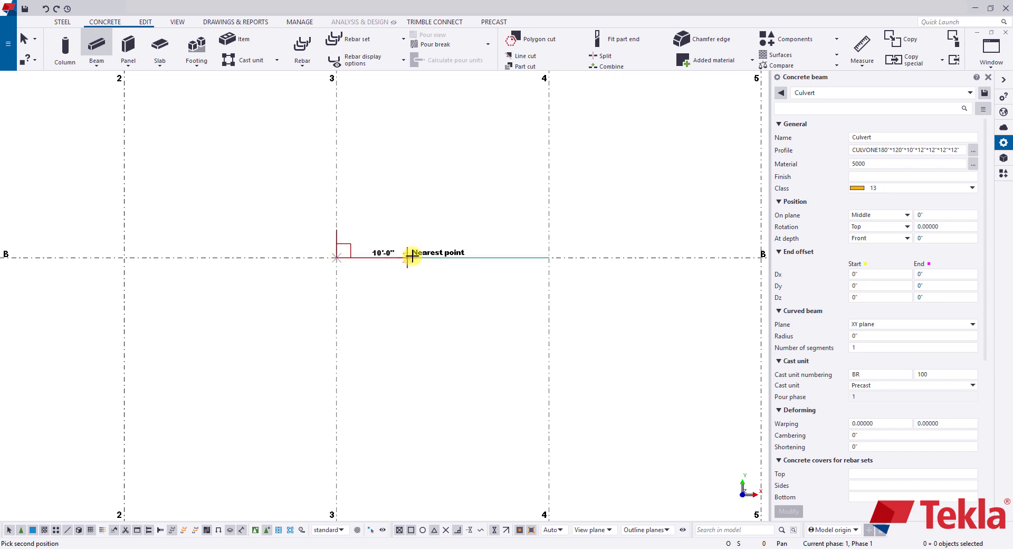
type("6-")
key("Return")
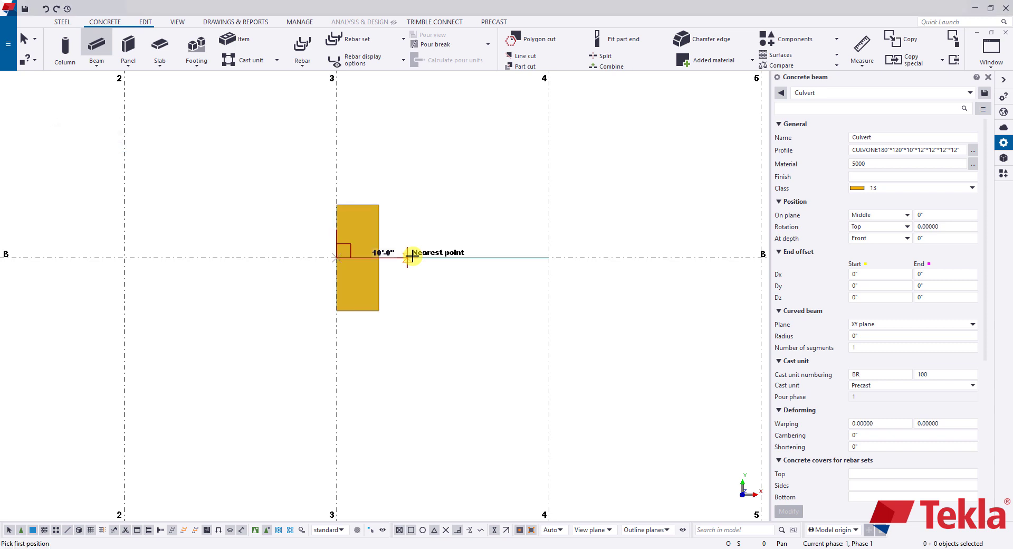
scroll(369, 245, "up", 3)
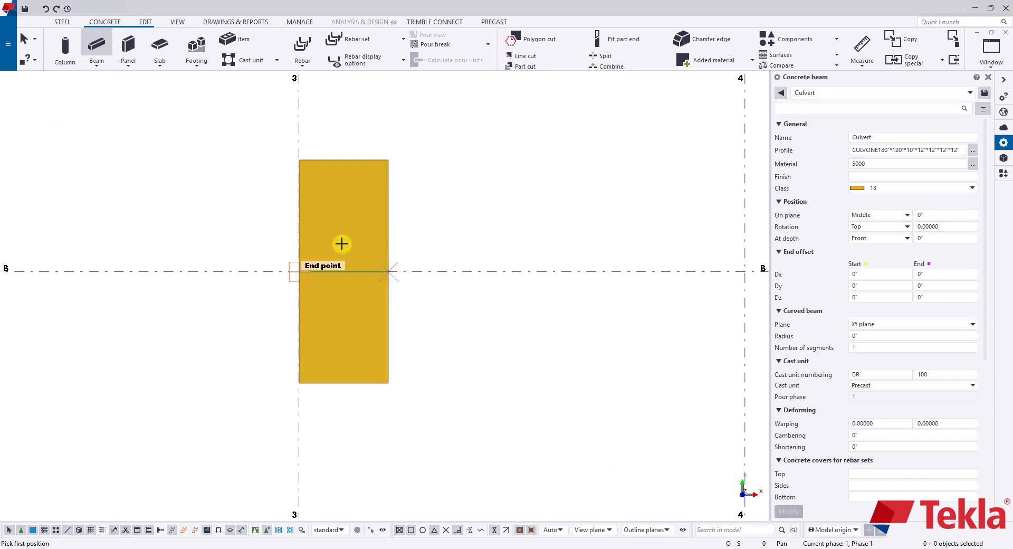
scroll(320, 279, "down", 3)
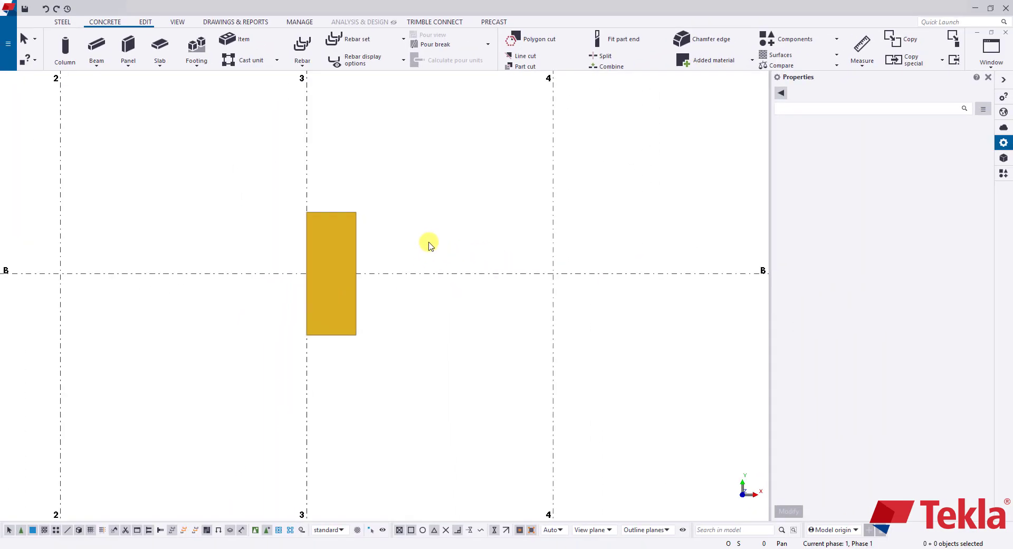
- Switch the model view to 3D and turn it to show the culvert's open end facing grid line 4
key("ctrl+p")
scroll(343, 300, "up", 5)
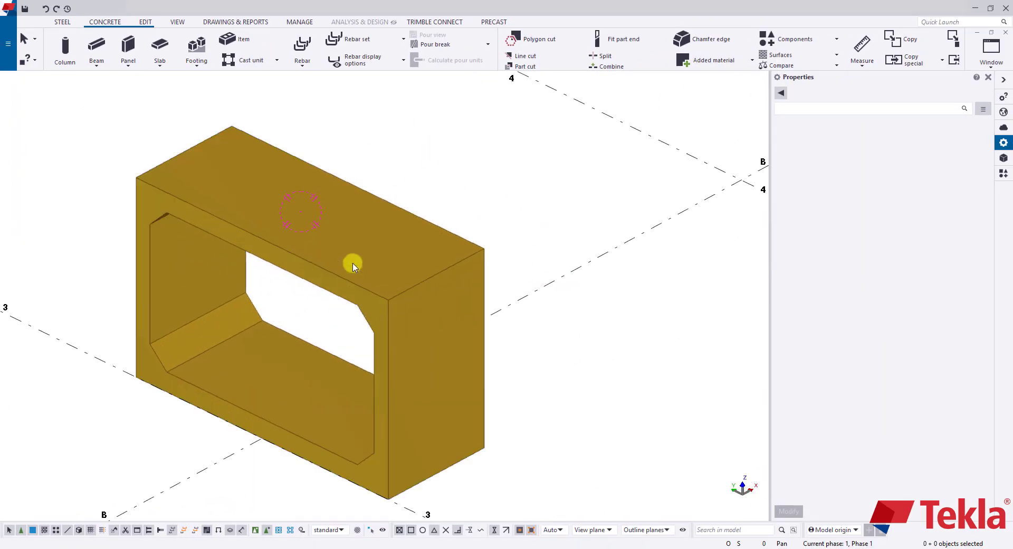
middle_click_drag(353, 265, 158, 265, "ctrl")
scroll(497, 290, "down", 2)
middle_click_drag(522, 287, 269, 224)
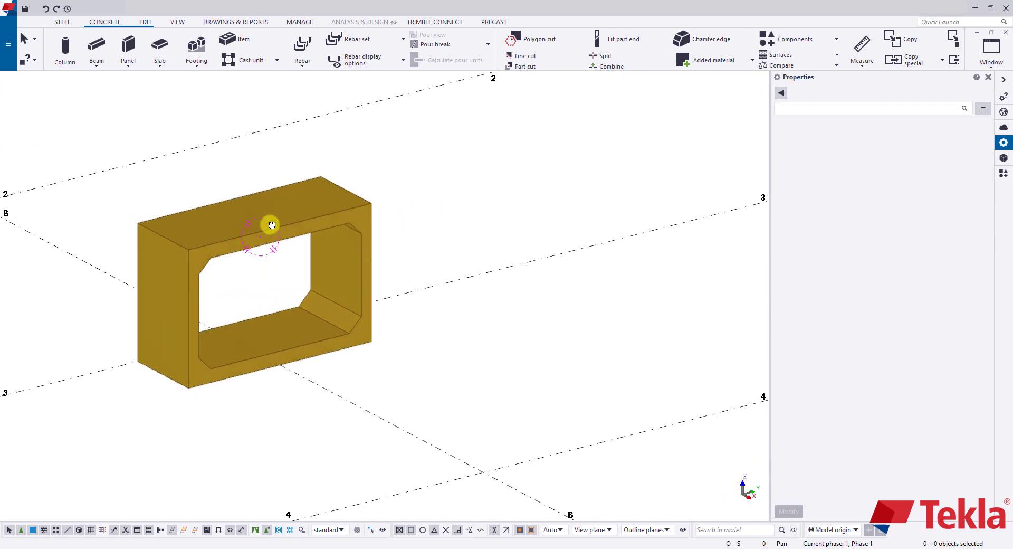
scroll(214, 249, "up", 3)
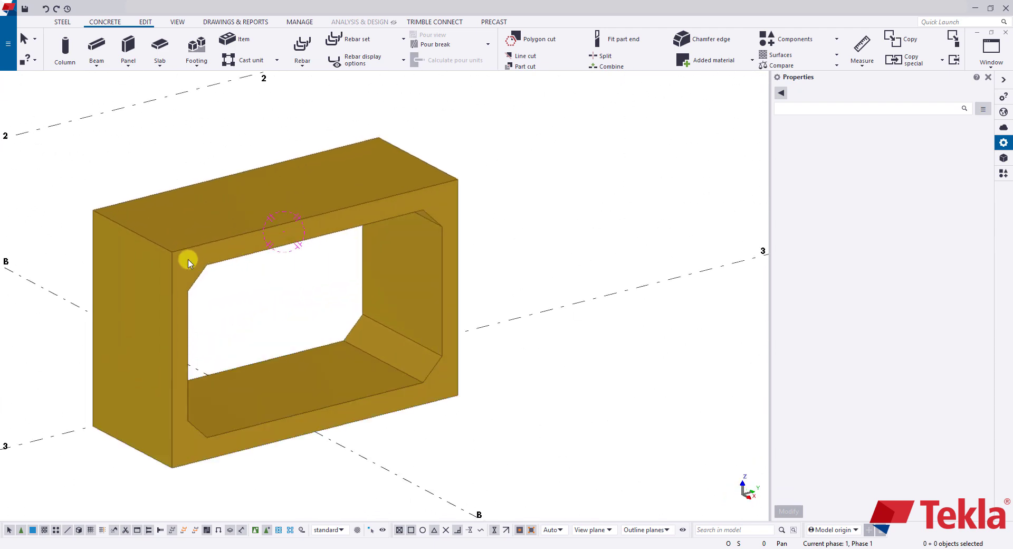
middle_click_drag(260, 238, 285, 215)
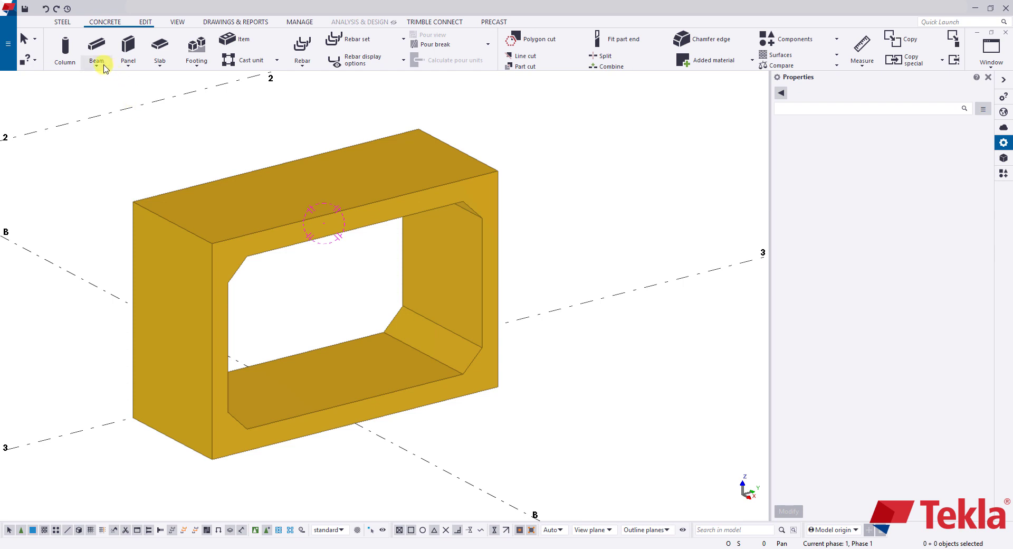
- Start a concrete polybeam with the saved Joint settings and review its TRPZL profile in the profile catalog
left_click(104, 66)
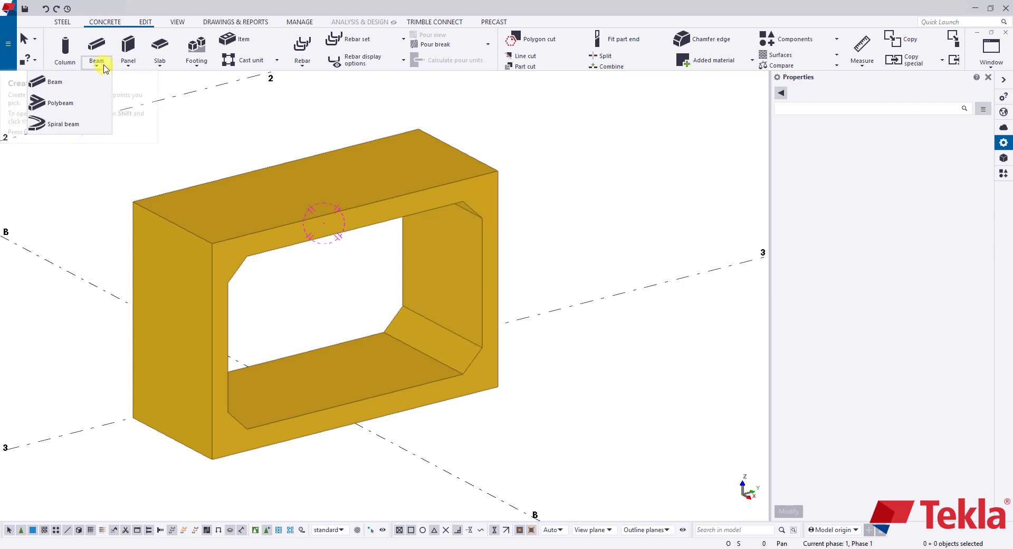
left_click(79, 103)
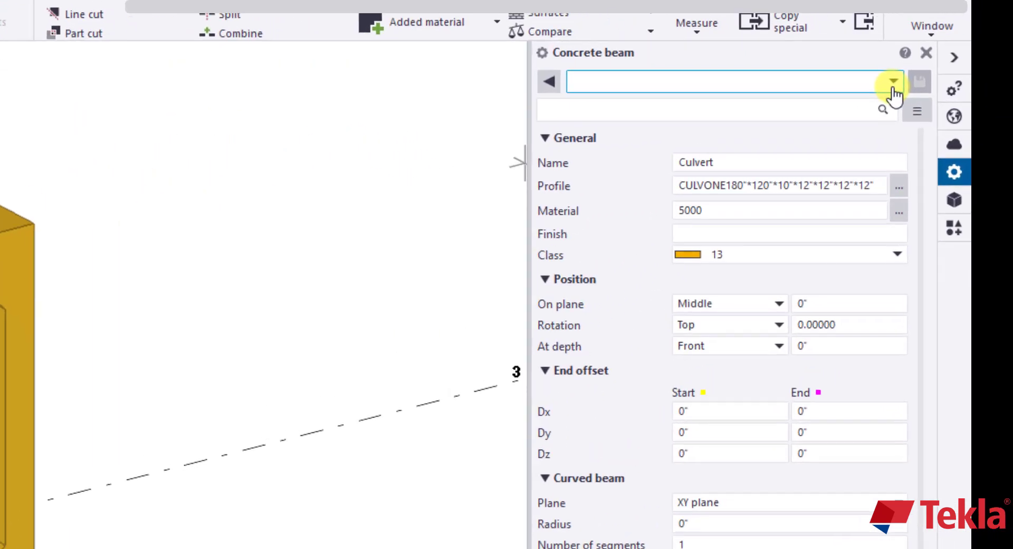
left_click(969, 93)
left_click(780, 143)
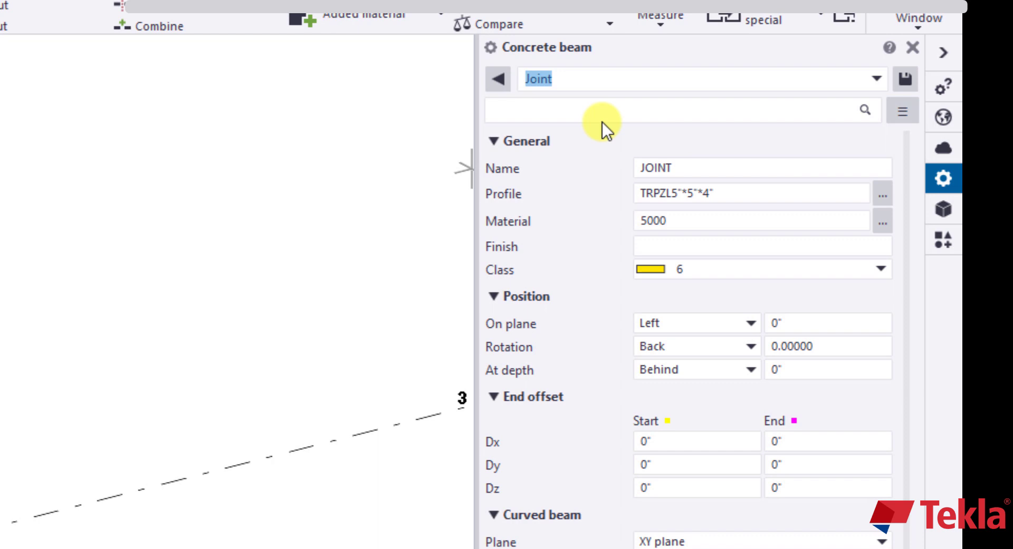
left_click(696, 169)
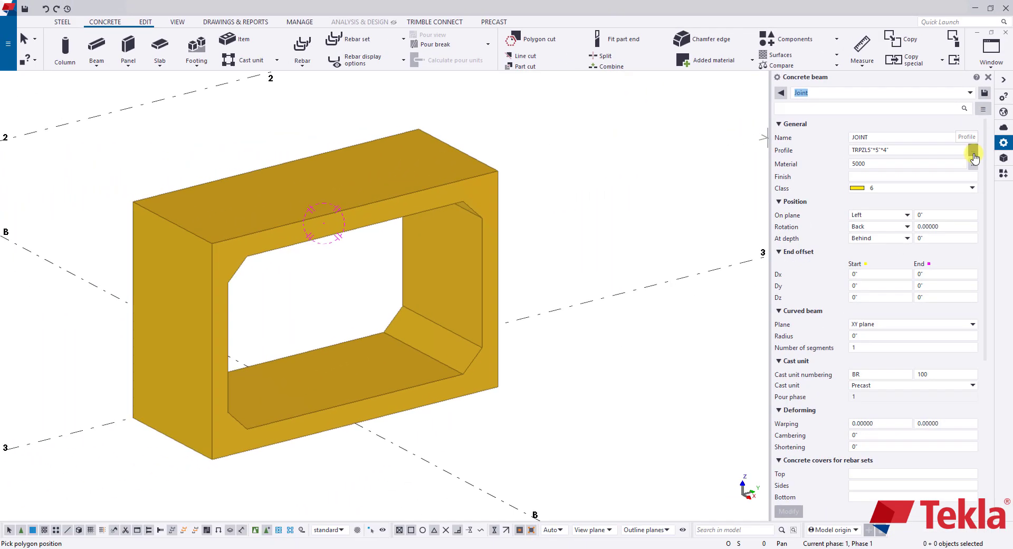
left_click(882, 195)
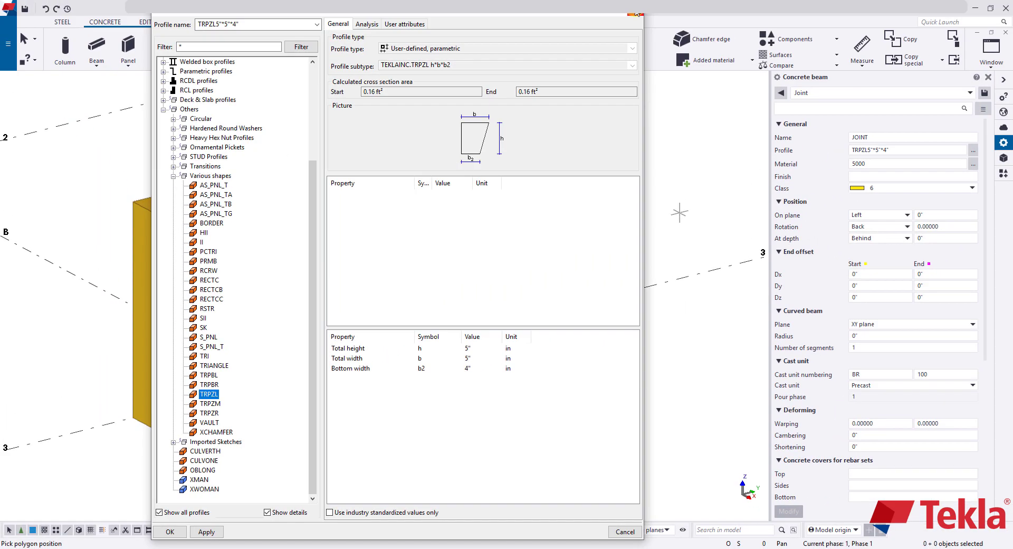
left_click(636, 13)
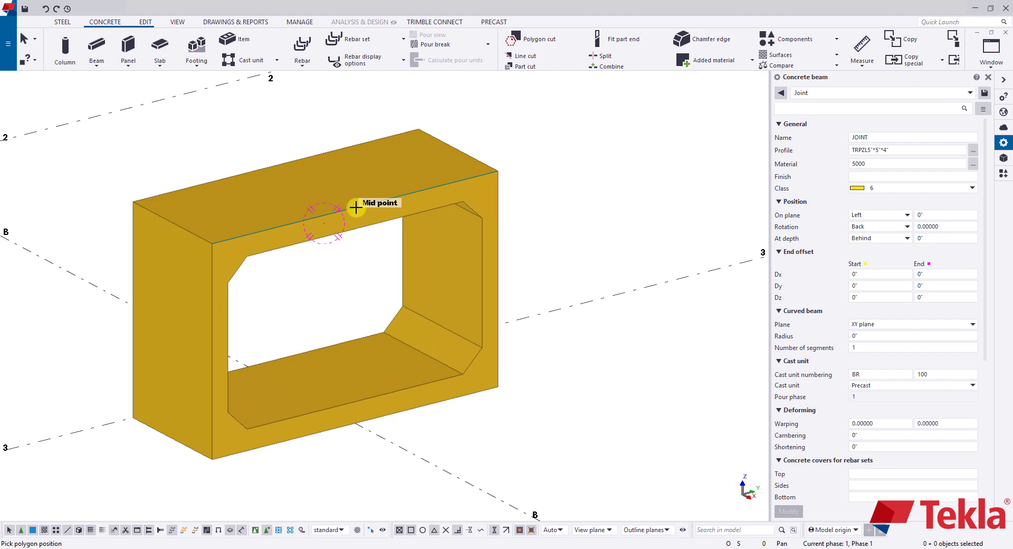
- Create the joint polybeam from the end's top-edge midpoint around all four culvert corners, ending 6' beyond the last corner, and leave the command
left_click(355, 207)
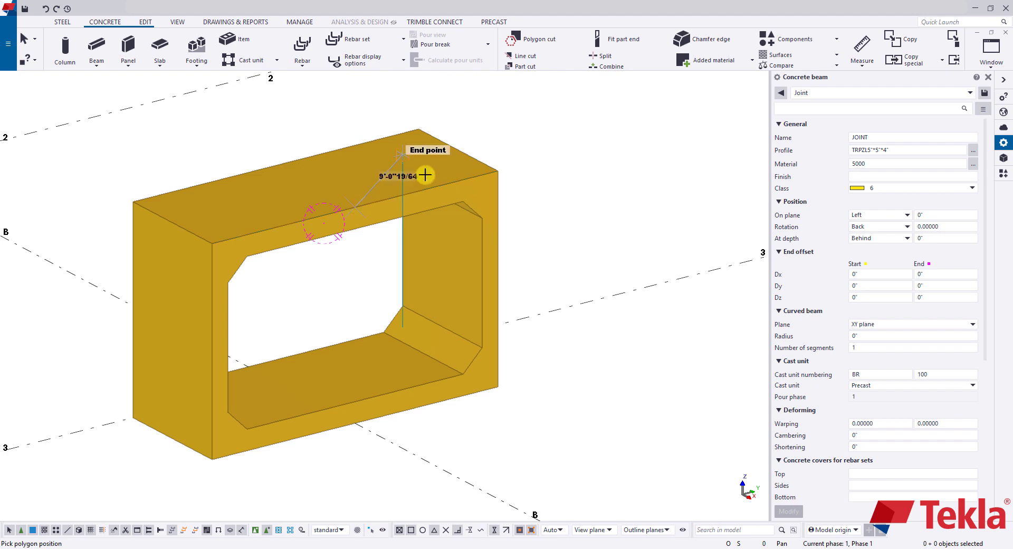
left_click(498, 170)
left_click(498, 386)
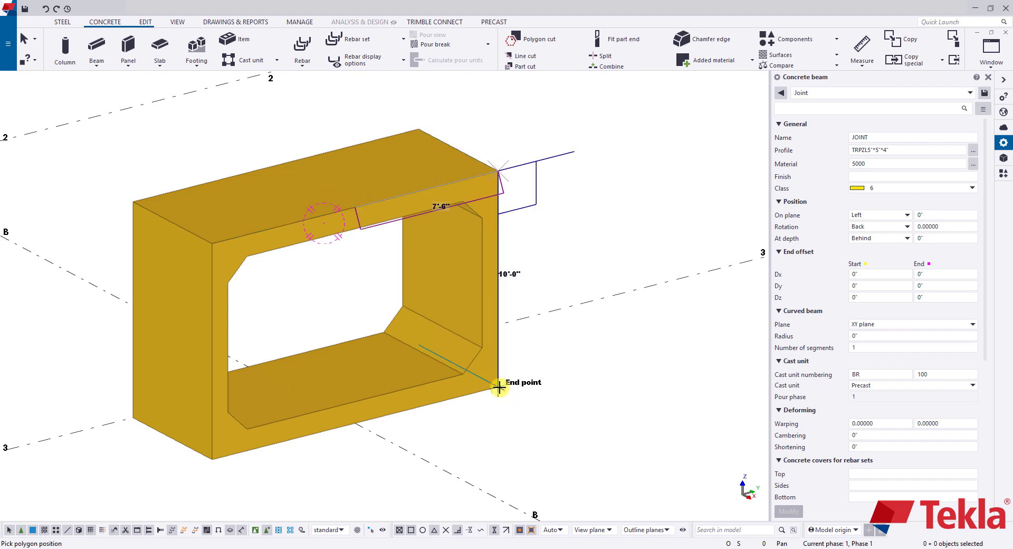
left_click(212, 458)
left_click(212, 248)
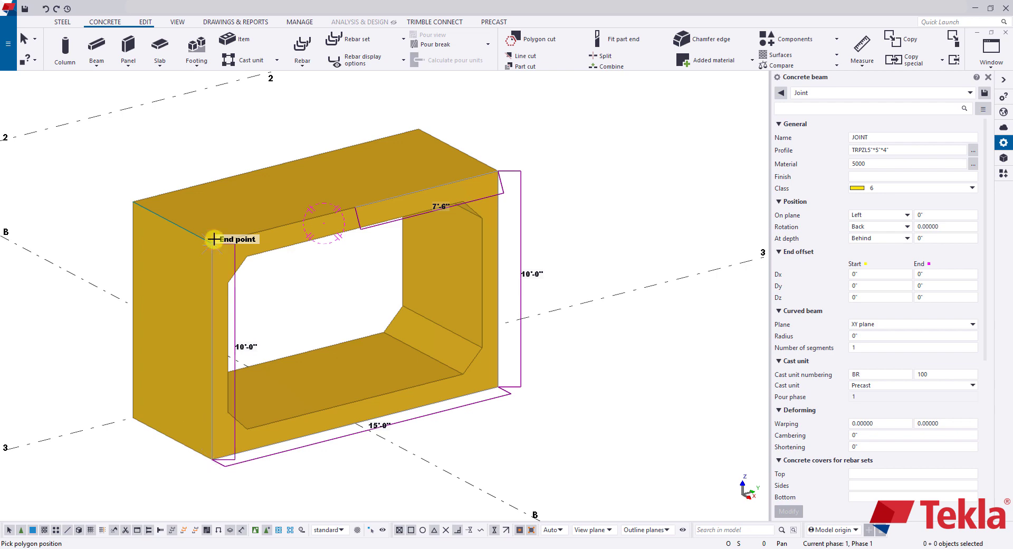
scroll(212, 248, "up", 3)
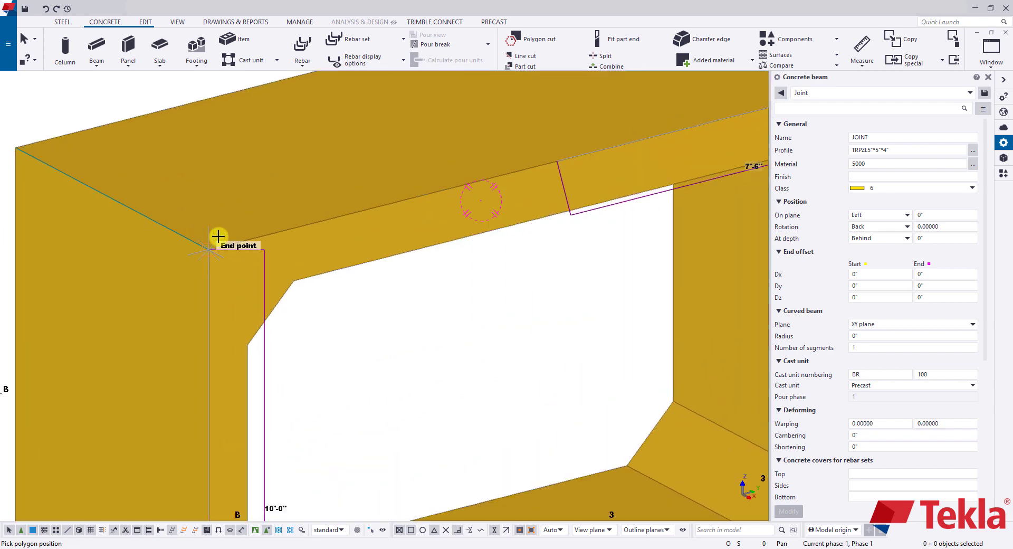
left_click(488, 178)
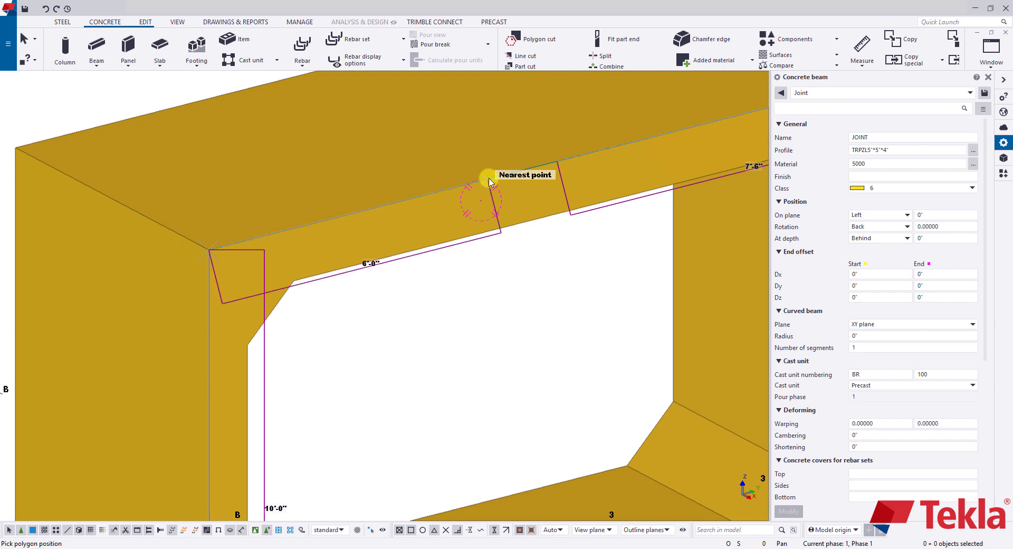
middle_click(398, 154)
scroll(398, 156, "down", 5)
right_click(341, 135)
left_click(349, 140)
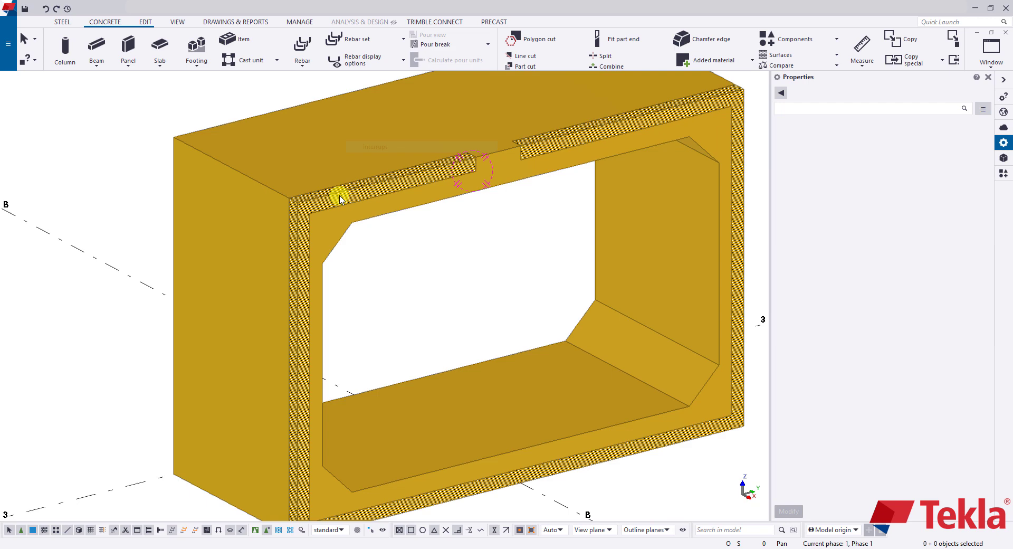
- Enable direct modification and move the joint polybeam's open end to its start point so the ring around the culvert closes
left_click(468, 172)
left_click(316, 530)
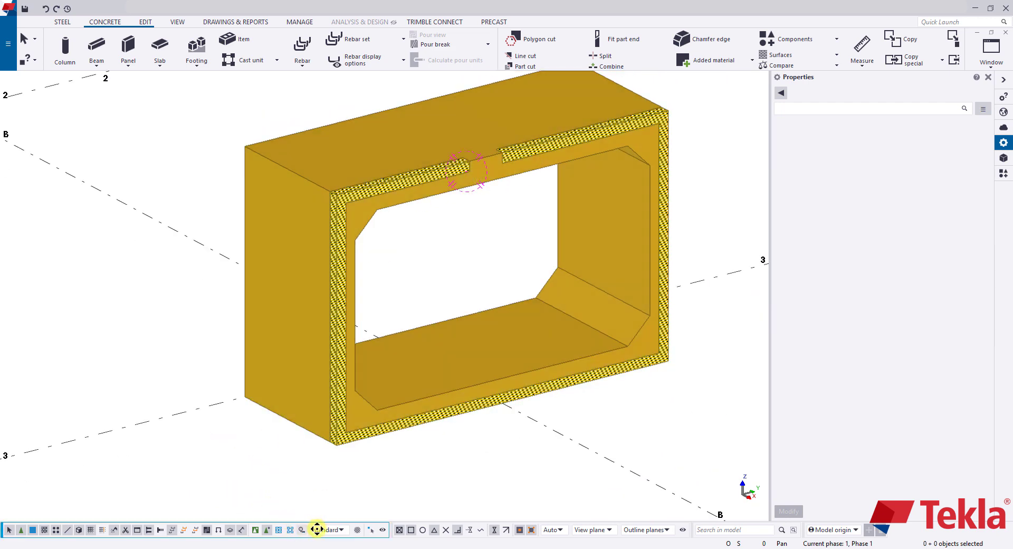
left_click(370, 529)
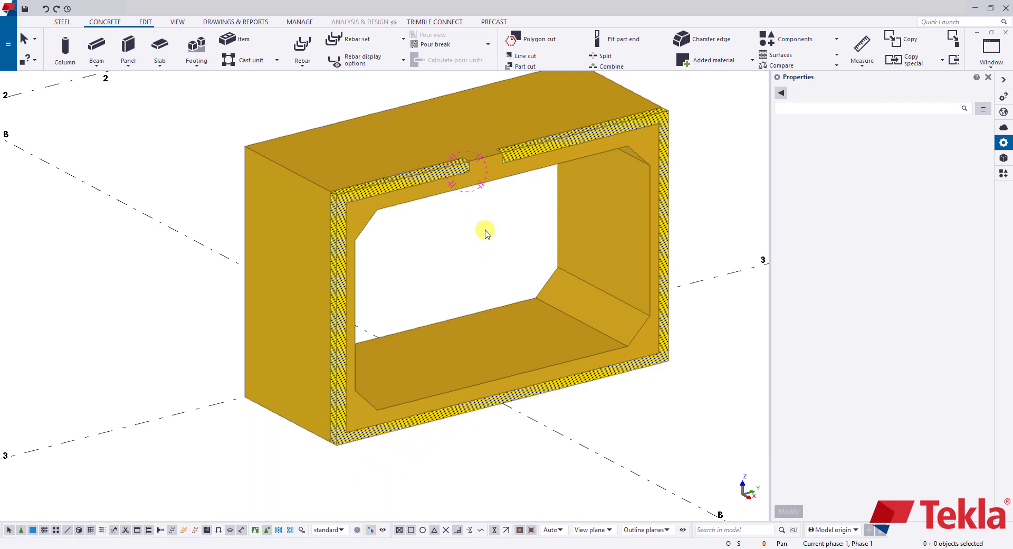
left_click(422, 172)
scroll(390, 306, "up", 4)
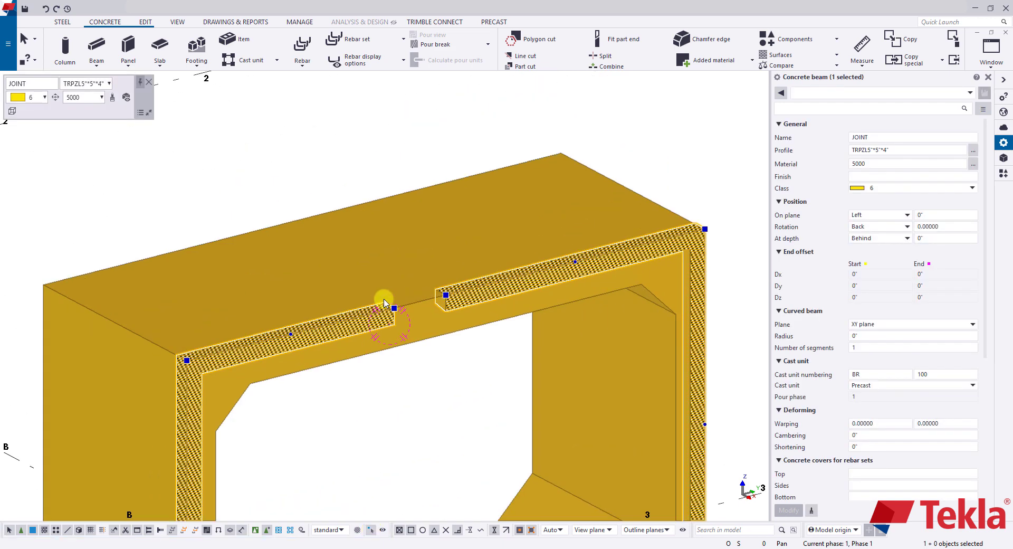
left_click_drag(398, 311, 465, 294)
scroll(441, 316, "down", 5)
scroll(430, 334, "up", 2)
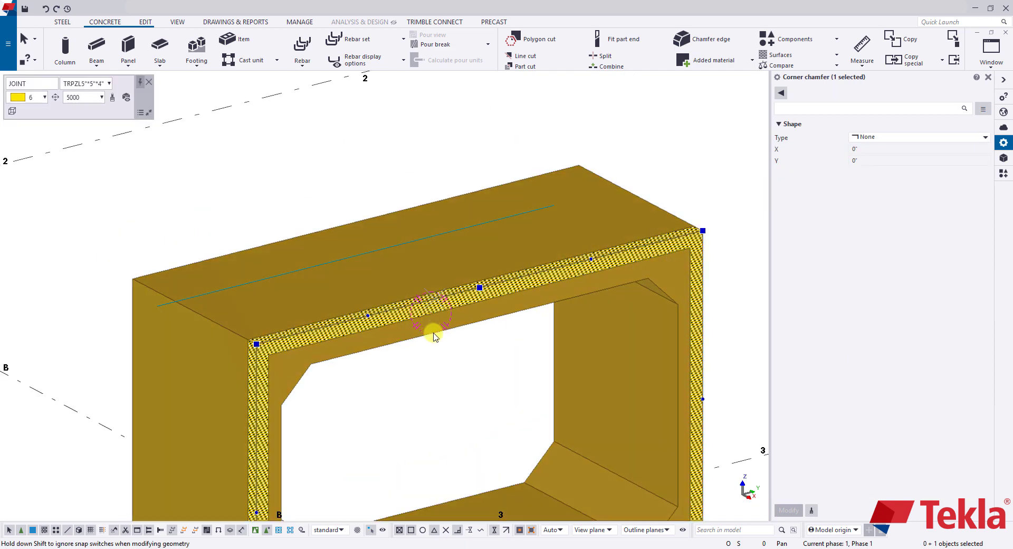
scroll(389, 176, "down", 2)
scroll(425, 149, "up", 1)
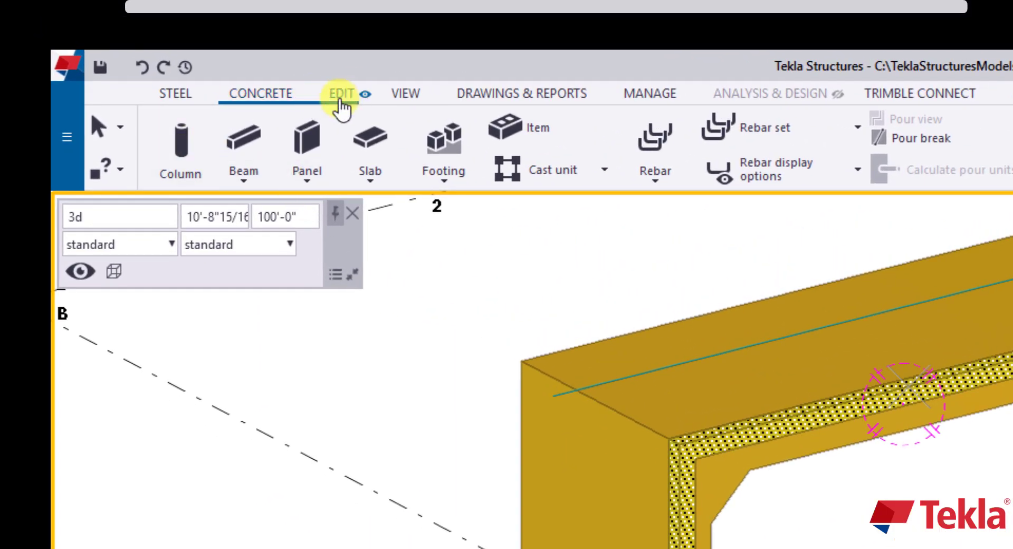
- Cut the culvert with the joint polybeam using Part cut, and end the command
left_click(341, 103)
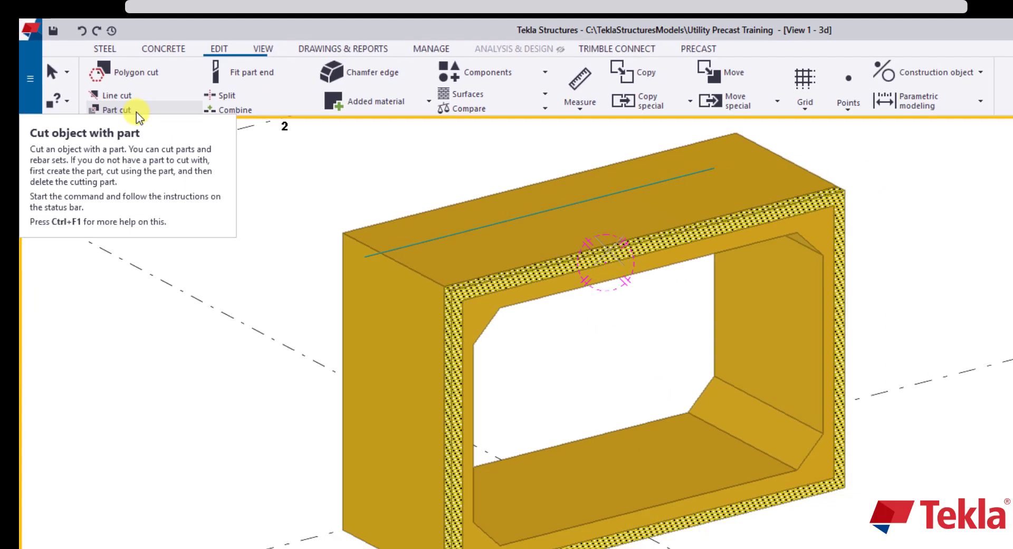
left_click(221, 185)
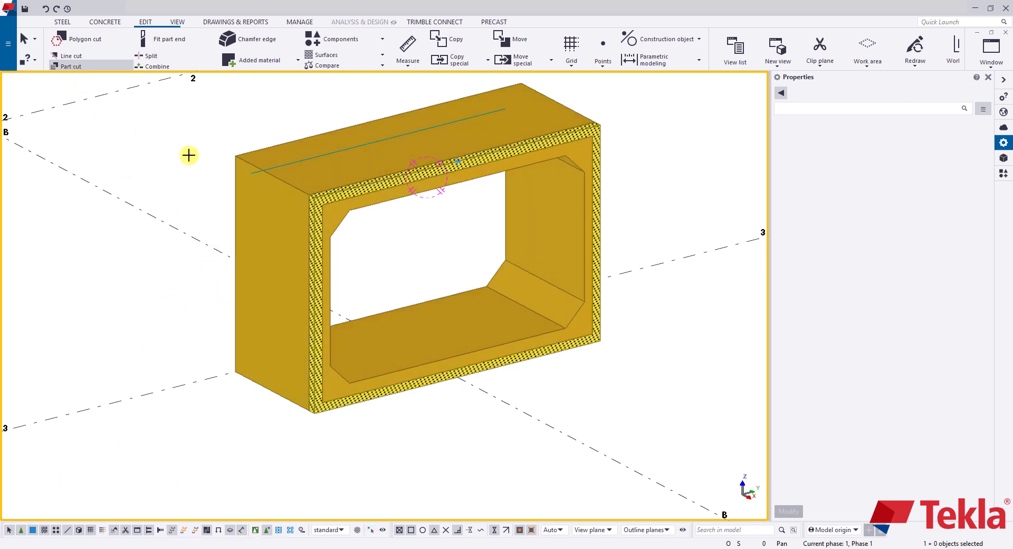
left_click(273, 208)
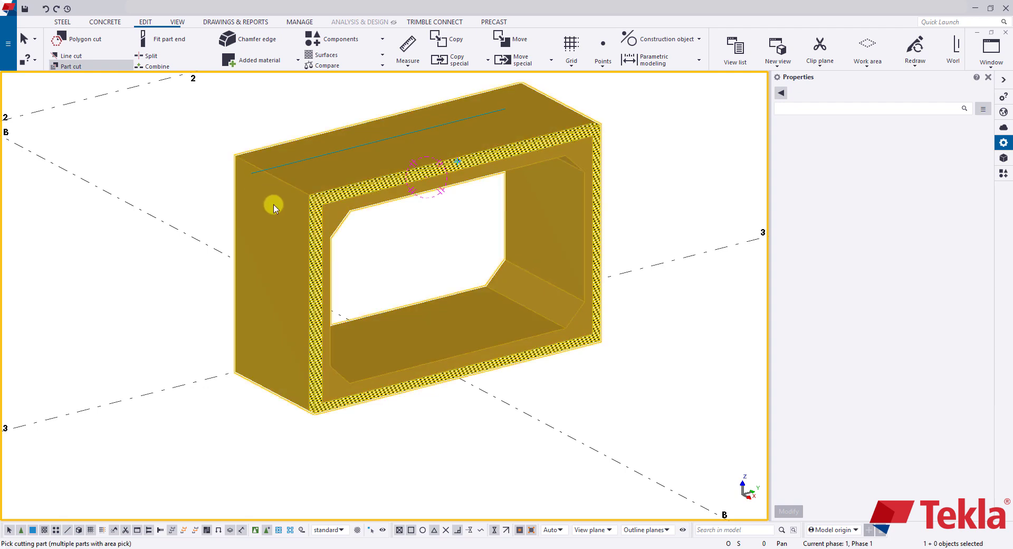
scroll(274, 203, "up", 4)
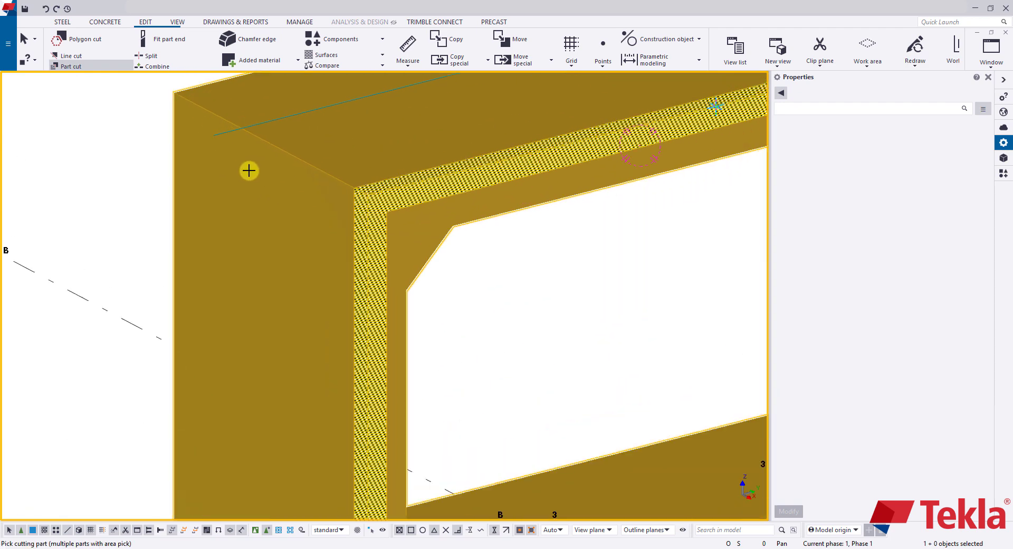
left_click(445, 183)
scroll(432, 195, "down", 4)
right_click(133, 155)
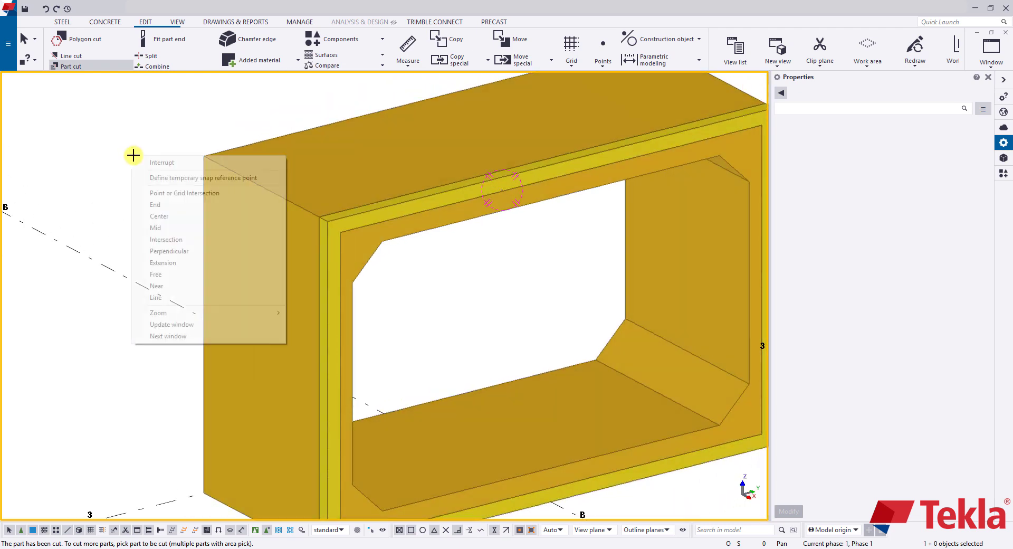
left_click(162, 162)
- Delete the joint polybeam that served as the cutting part and inspect the stepped cut around the culvert's end
scroll(606, 221, "down", 3)
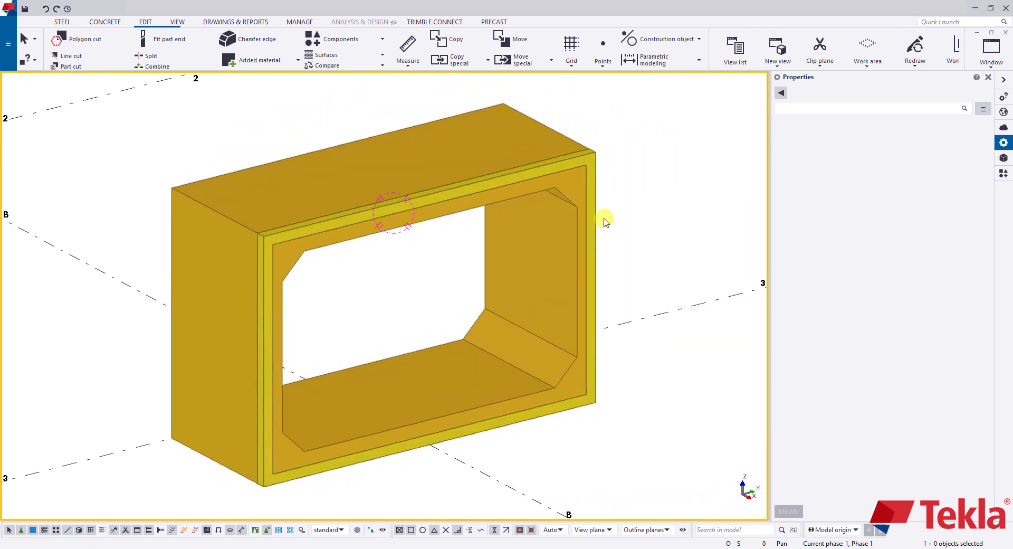
left_click(263, 309)
scroll(265, 297, "up", 2)
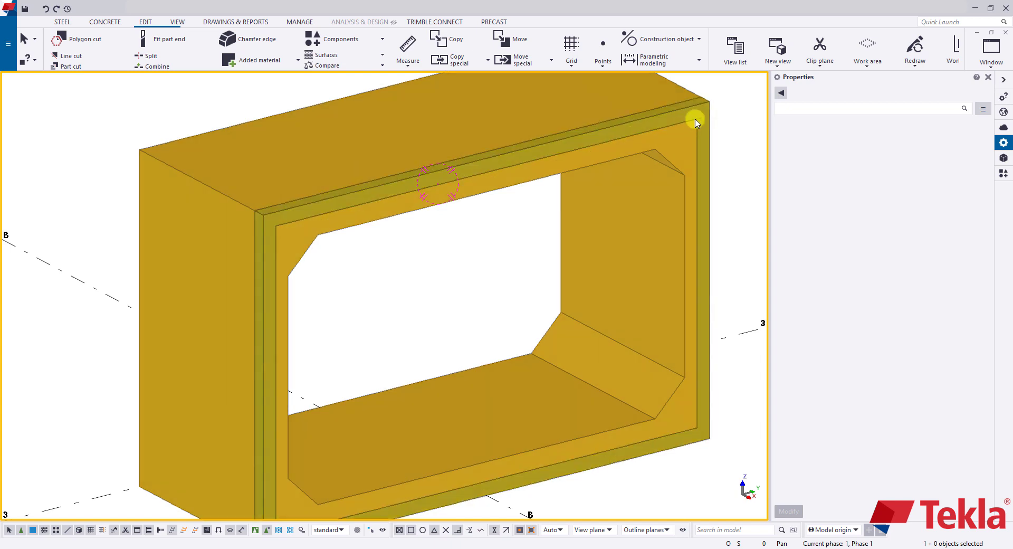
scroll(279, 250, "up", 3)
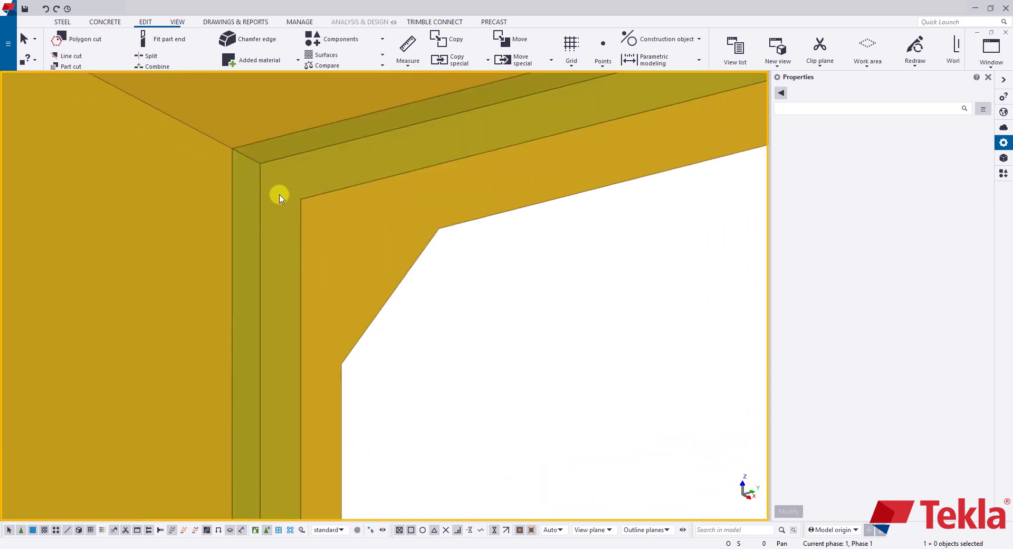
left_click(279, 197)
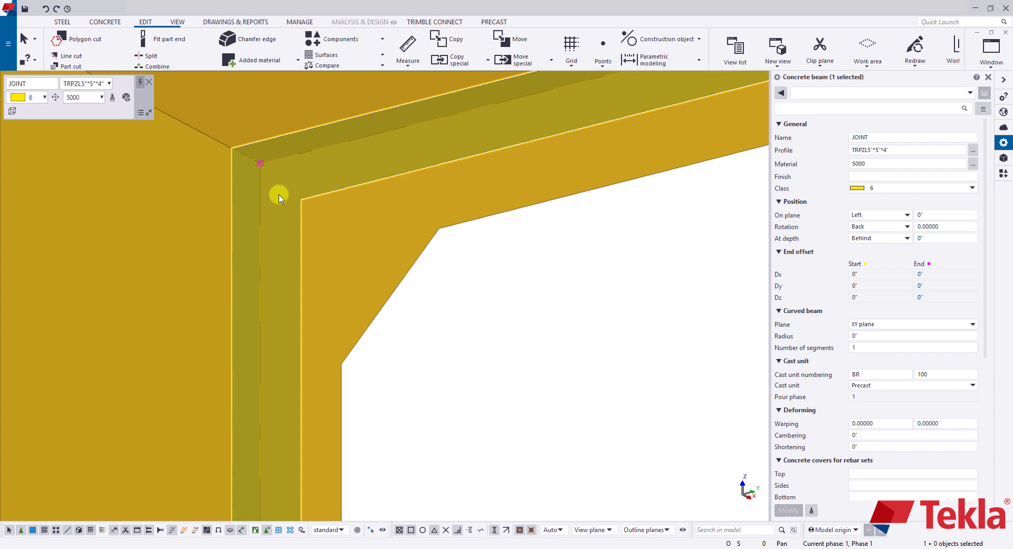
scroll(279, 197, "down", 5)
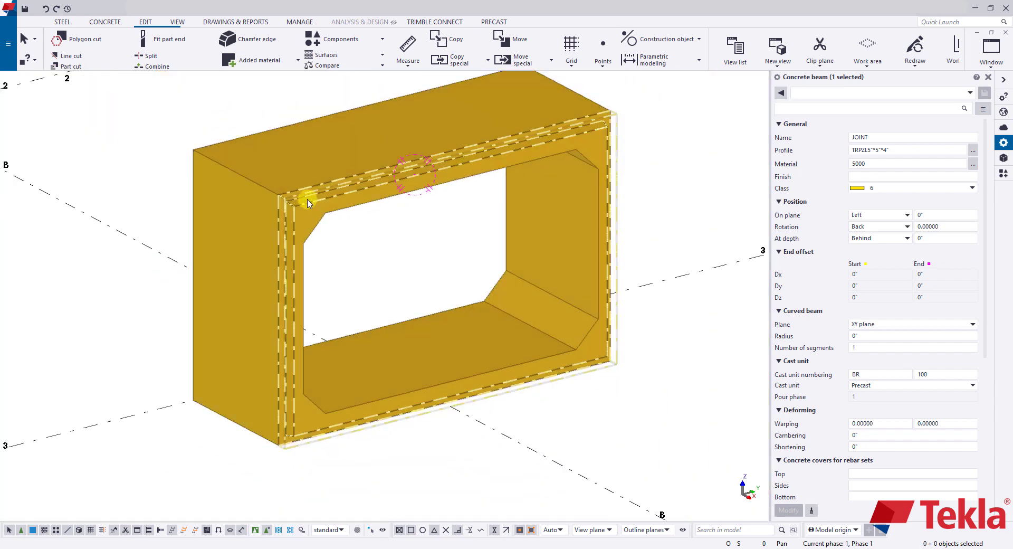
middle_click_drag(309, 203, 576, 226, "ctrl")
scroll(538, 227, "down", 3)
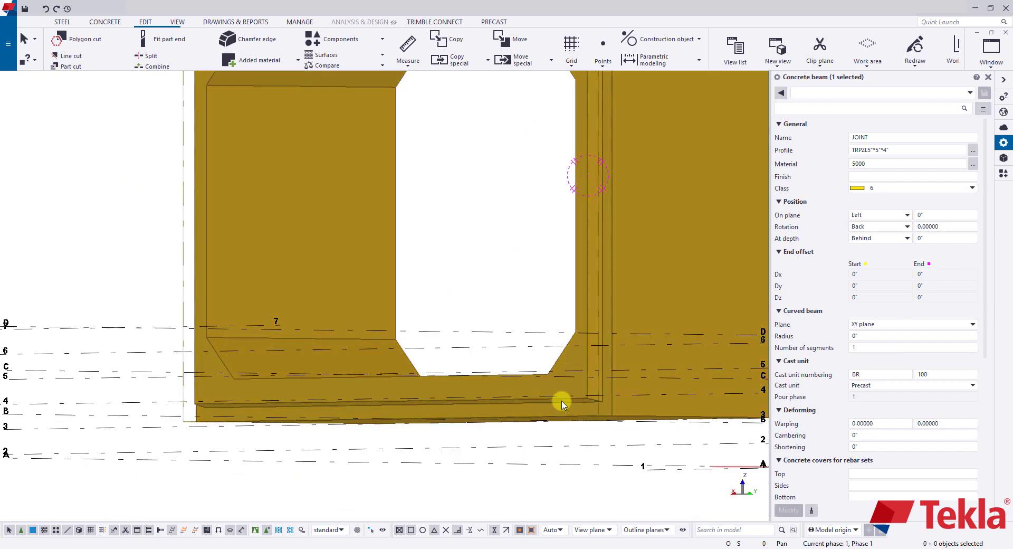
- Start a linear copy of the culvert and pick its direction along the top edge, from the uncut end's corner to the joint's shoulder
middle_click_drag(560, 406, 389, 255, "ctrl")
left_click(353, 220)
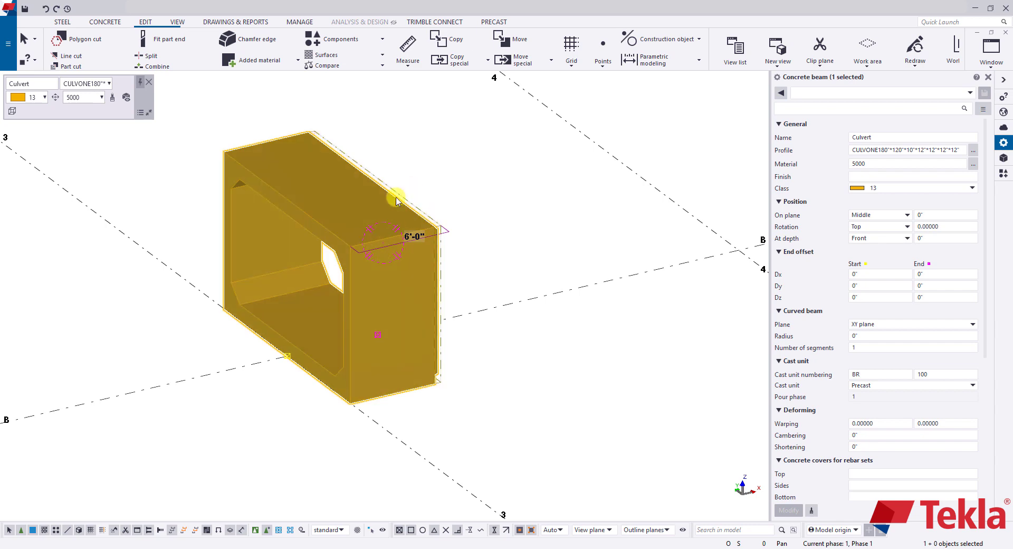
scroll(360, 239, "up", 2)
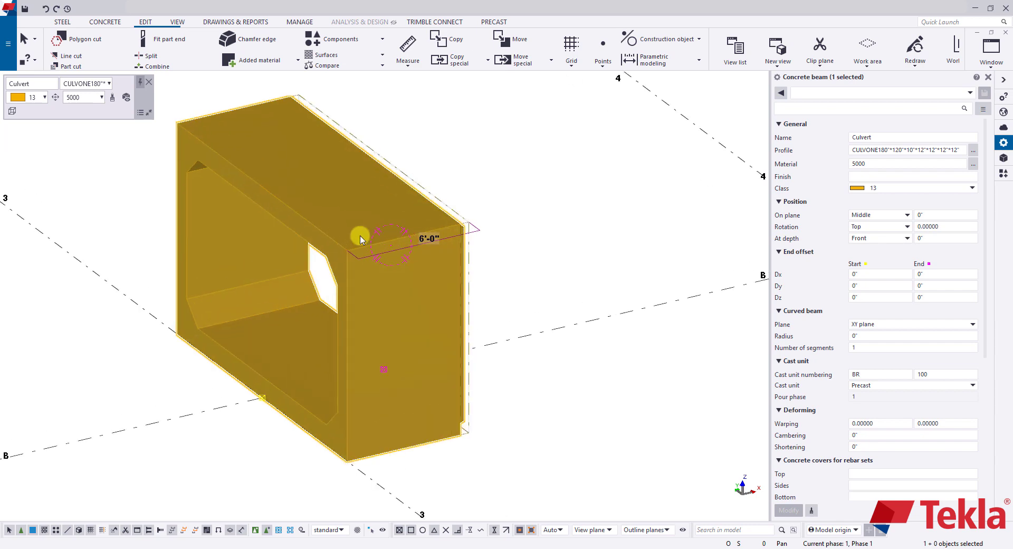
right_click(352, 224)
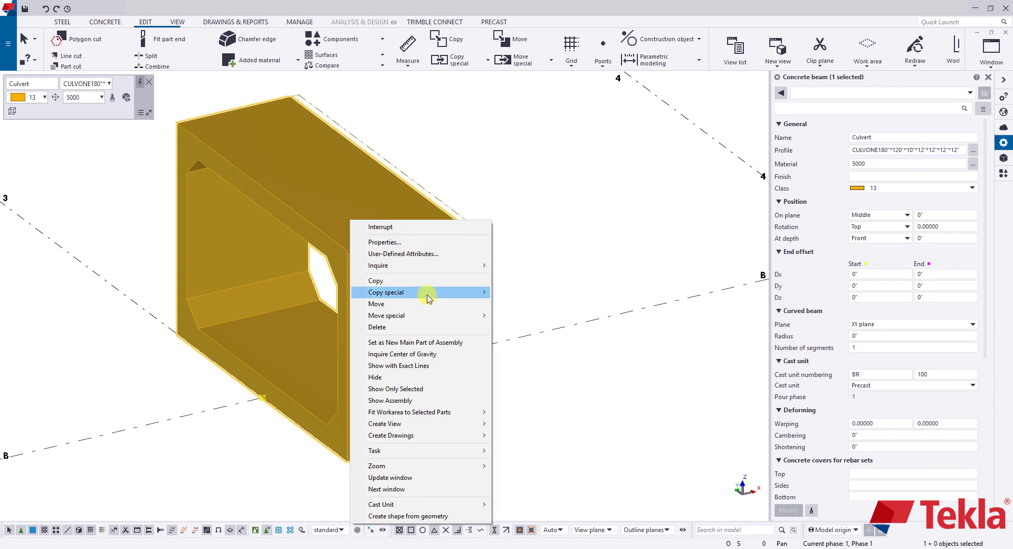
mouse_move(428, 297)
left_click(516, 293)
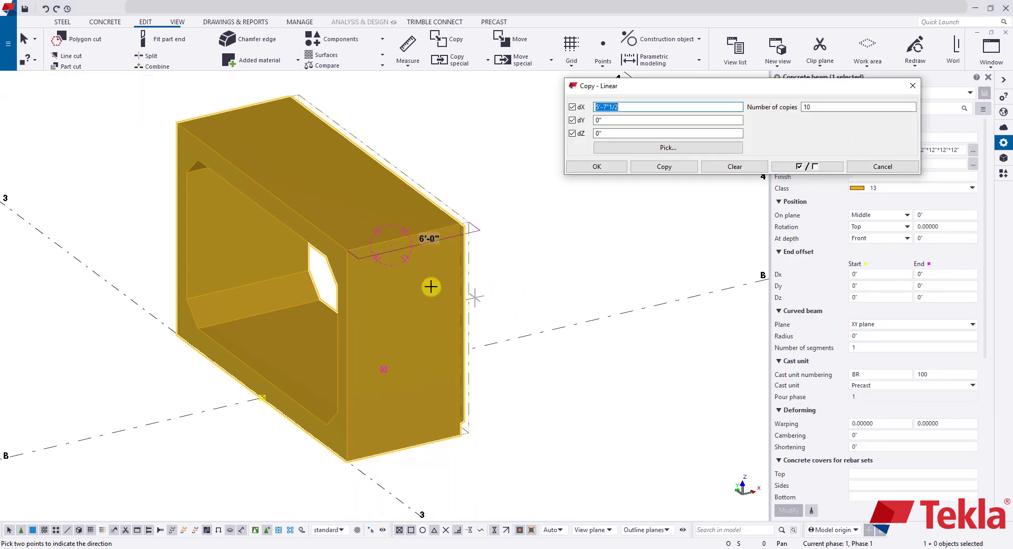
scroll(350, 244, "up", 4)
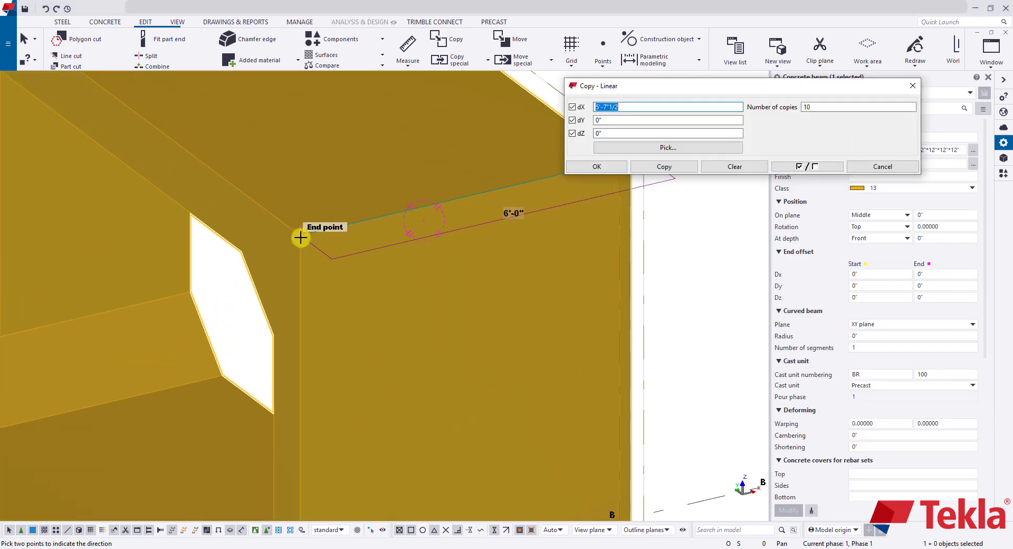
left_click(300, 238)
scroll(301, 237, "down", 5)
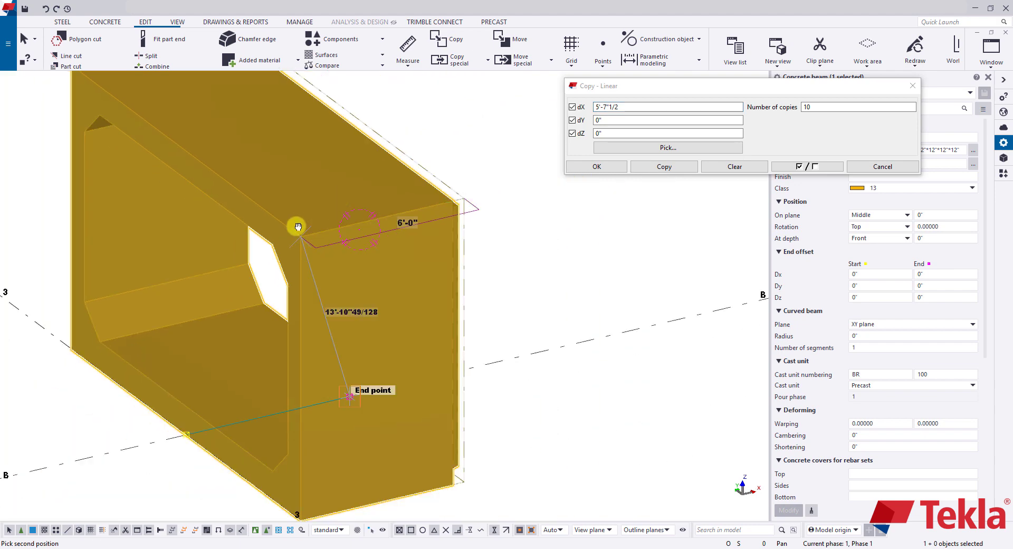
scroll(369, 217, "up", 6)
scroll(359, 285, "up", 1)
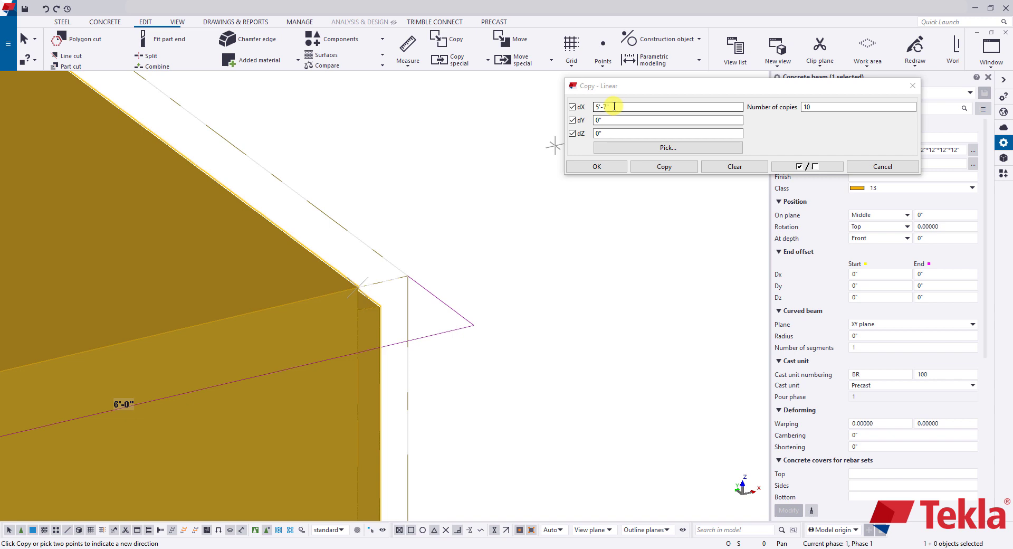
- Set the linear copy's dX to 5'-7.5" with 1 copy, create the second culvert, and end the command
scroll(366, 288, "down", 3)
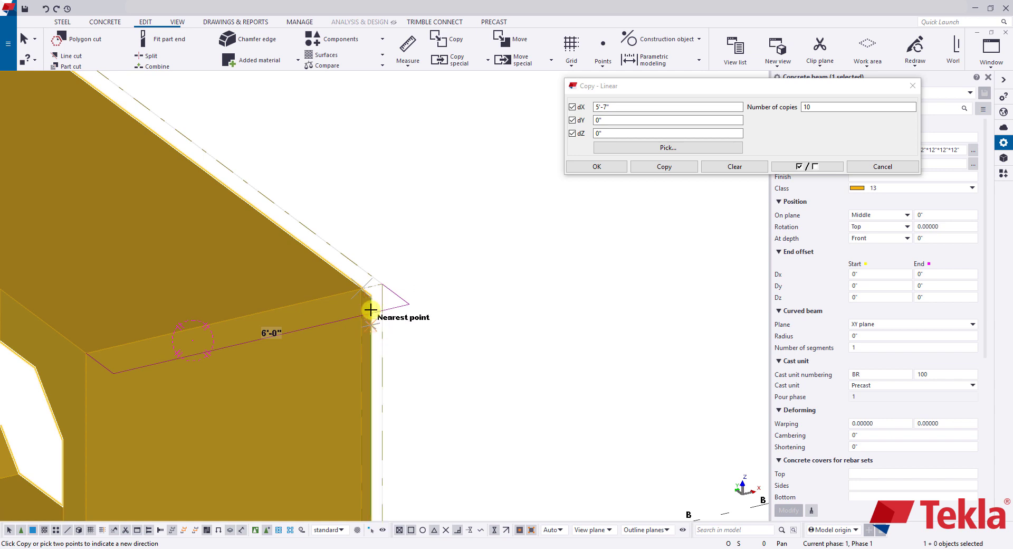
left_click(608, 106)
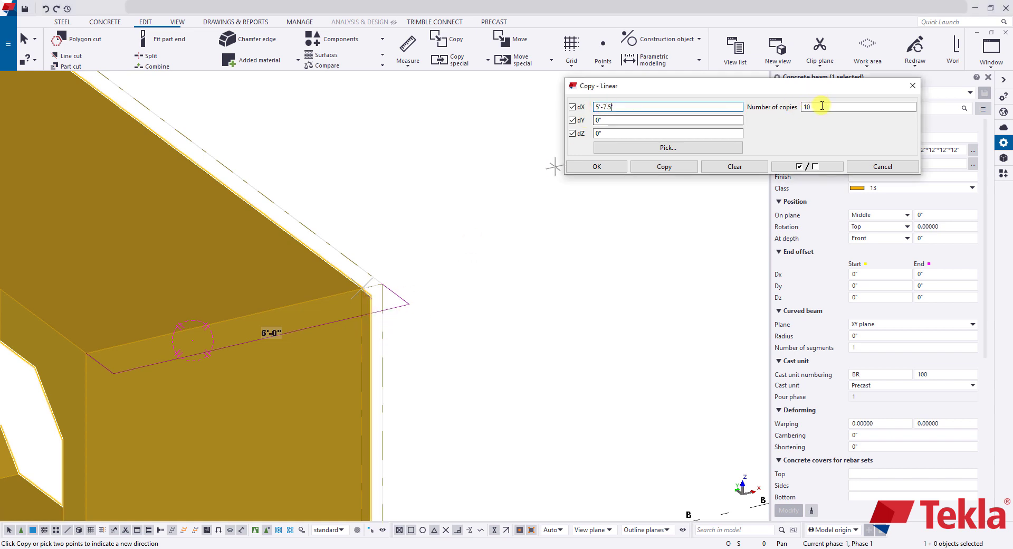
left_click(664, 166)
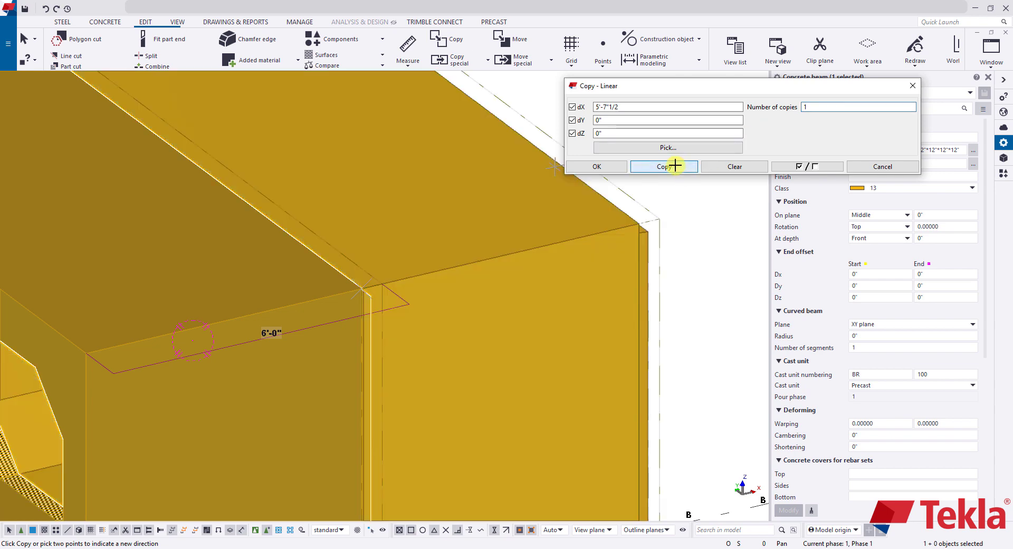
scroll(454, 274, "down", 3)
right_click(378, 199)
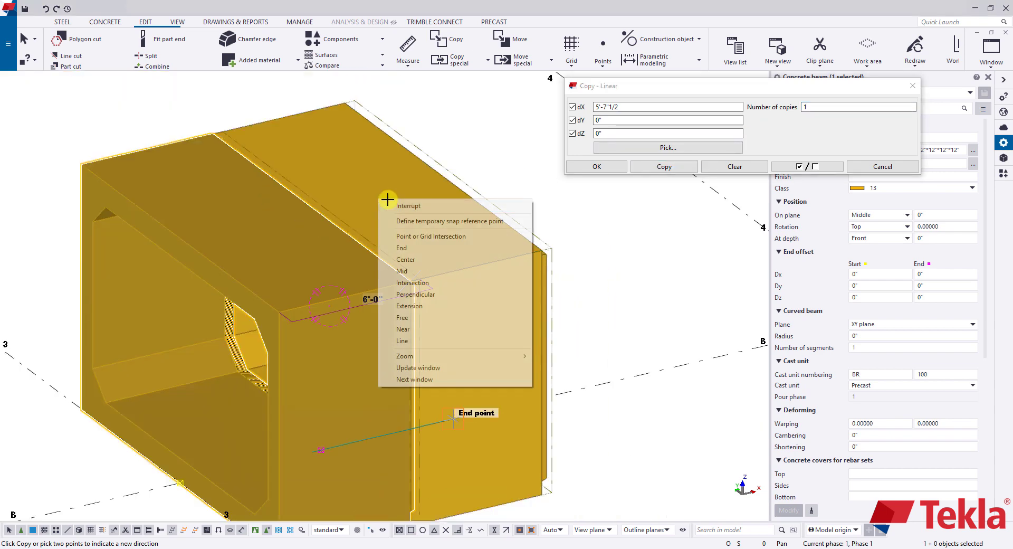
left_click(486, 294)
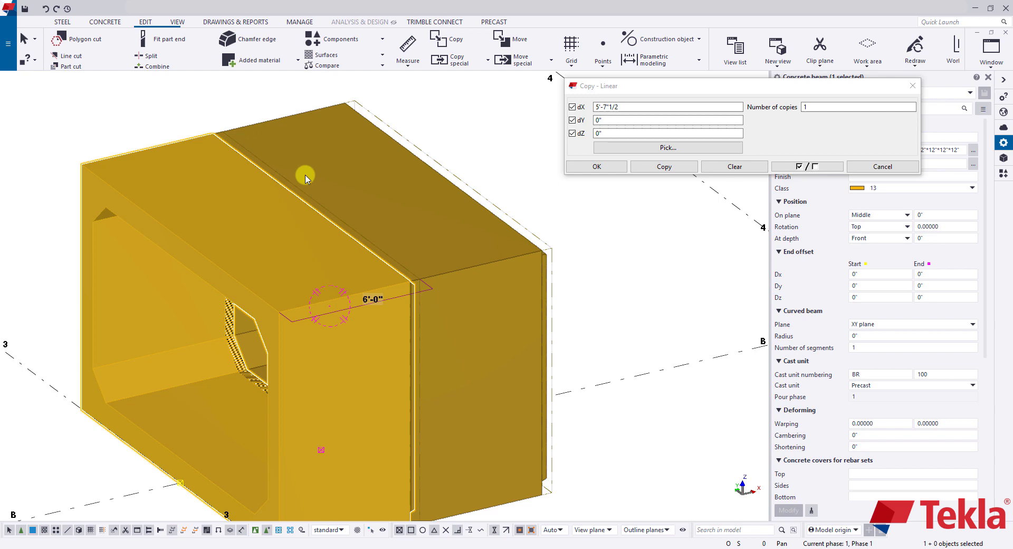
middle_click_drag(356, 237, 290, 233, "ctrl")
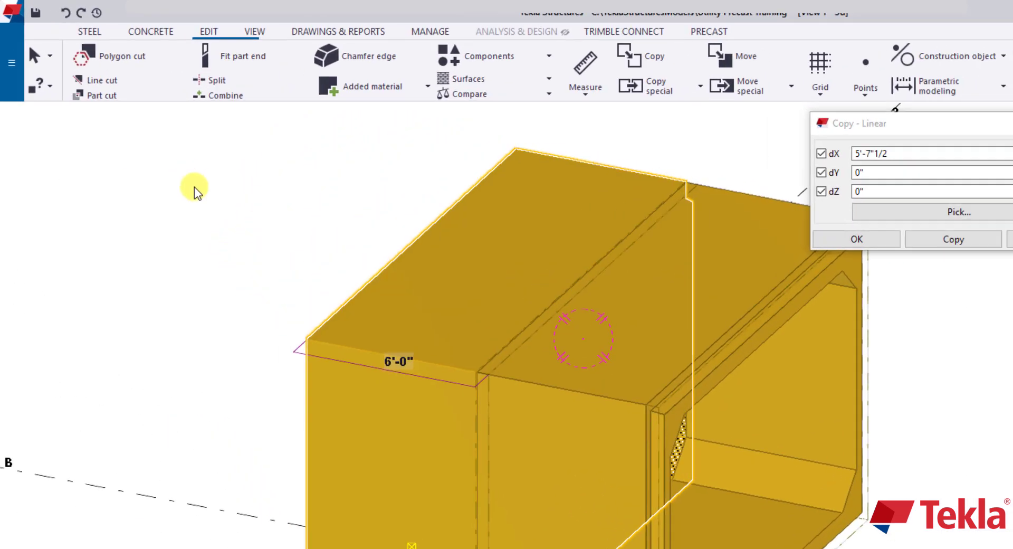
- Cut the second culvert with the first culvert as the cutting part using Part cut, and end the command
left_click(194, 187)
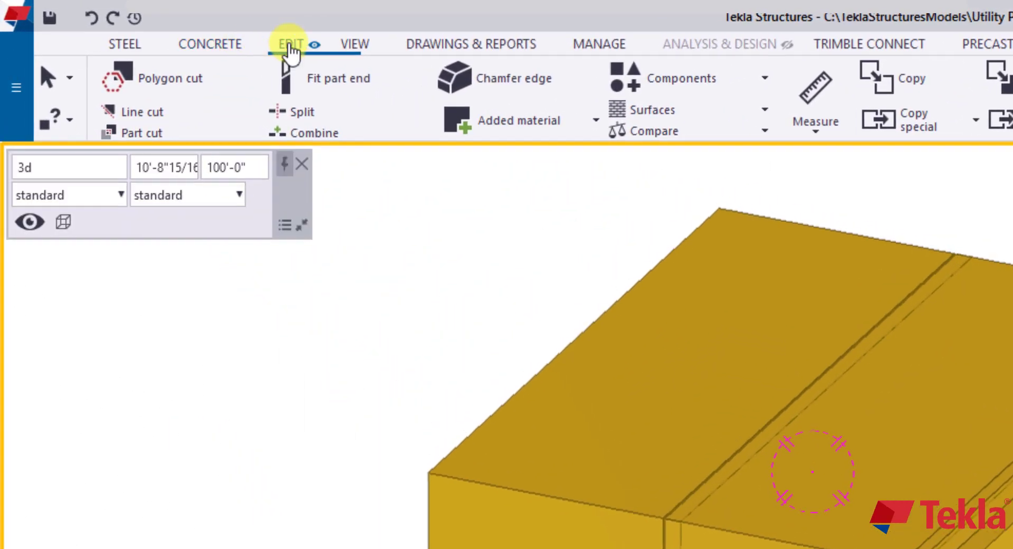
left_click(207, 32)
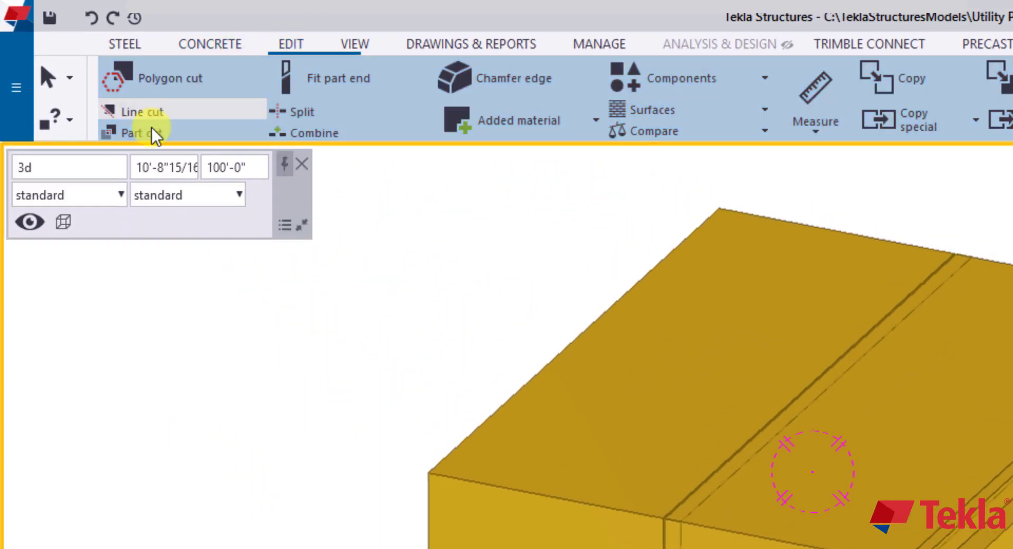
left_click(152, 129)
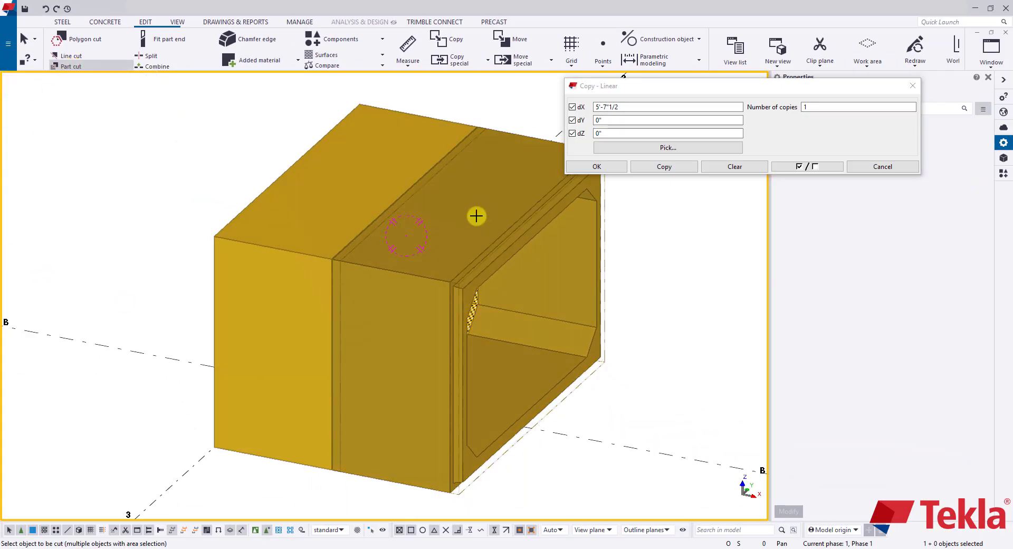
left_click(477, 211)
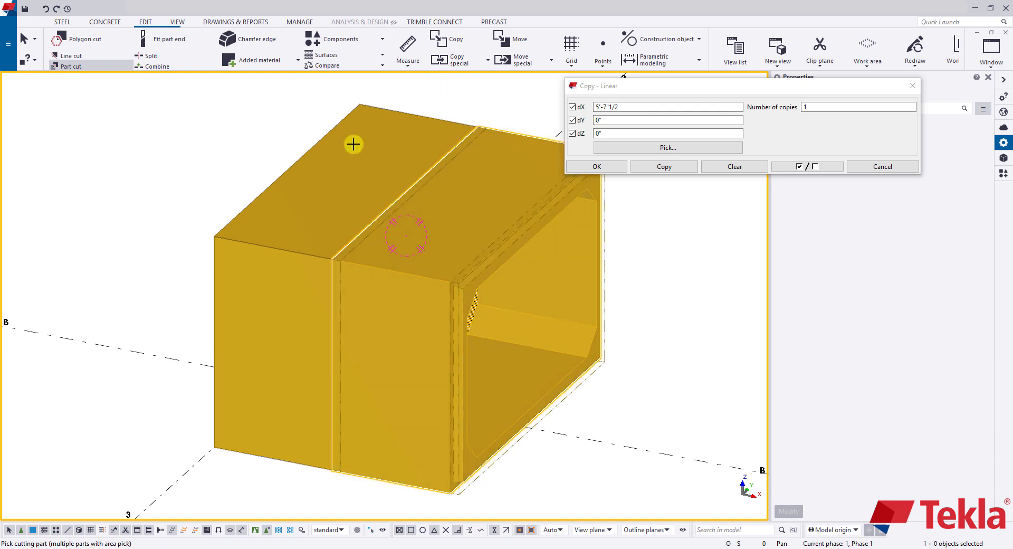
left_click(335, 172)
right_click(139, 187)
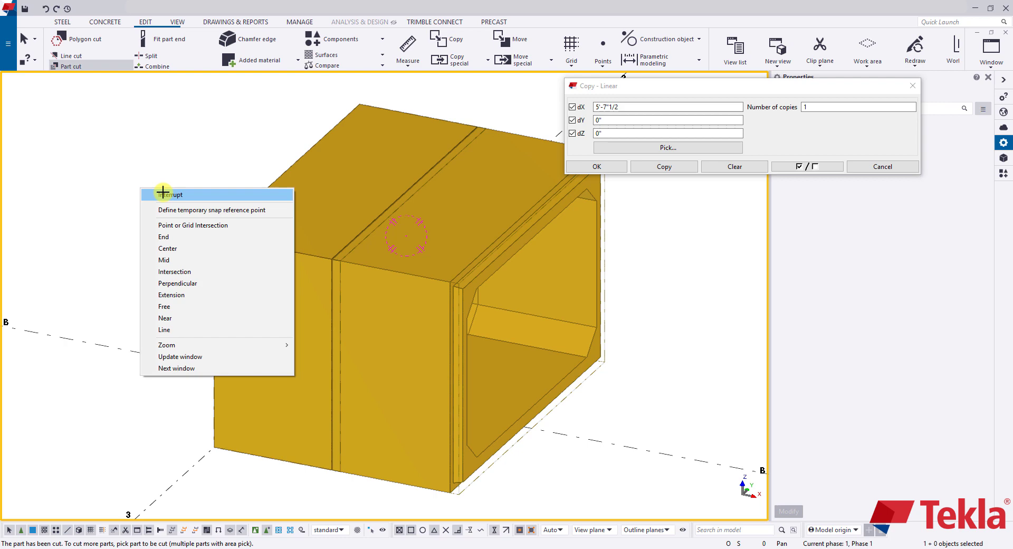
left_click(141, 193)
- Hide the first culvert and inspect the joint recess cut into the adjoining end of the second culvert
mouse_move(140, 199)
middle_mouse_down("ctrl")
mouse_move(245, 201)
mouse_move(205, 294)
mouse_move(158, 343)
middle_mouse_up("ctrl")
left_click(468, 202)
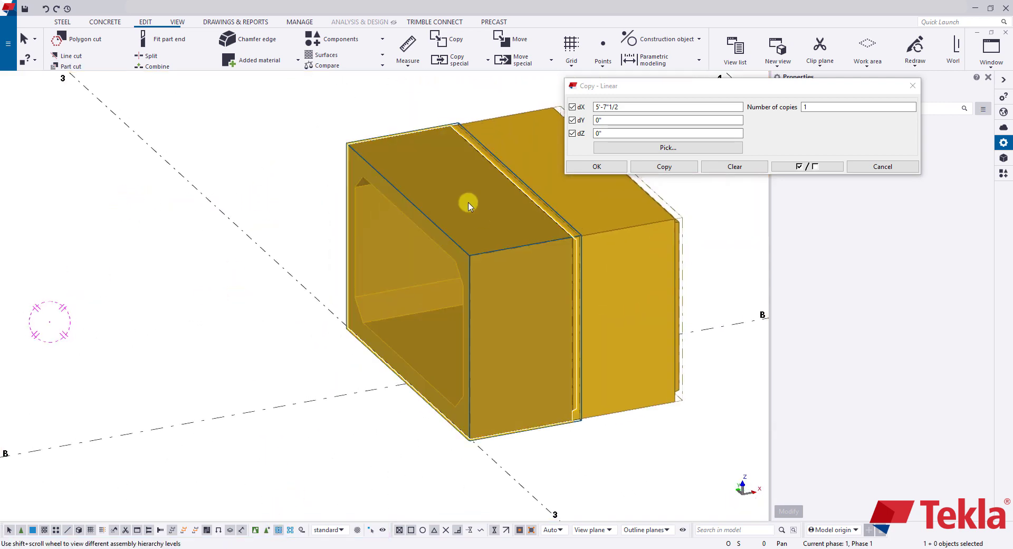
right_click(468, 202)
left_click(519, 324)
scroll(554, 192, "up", 5)
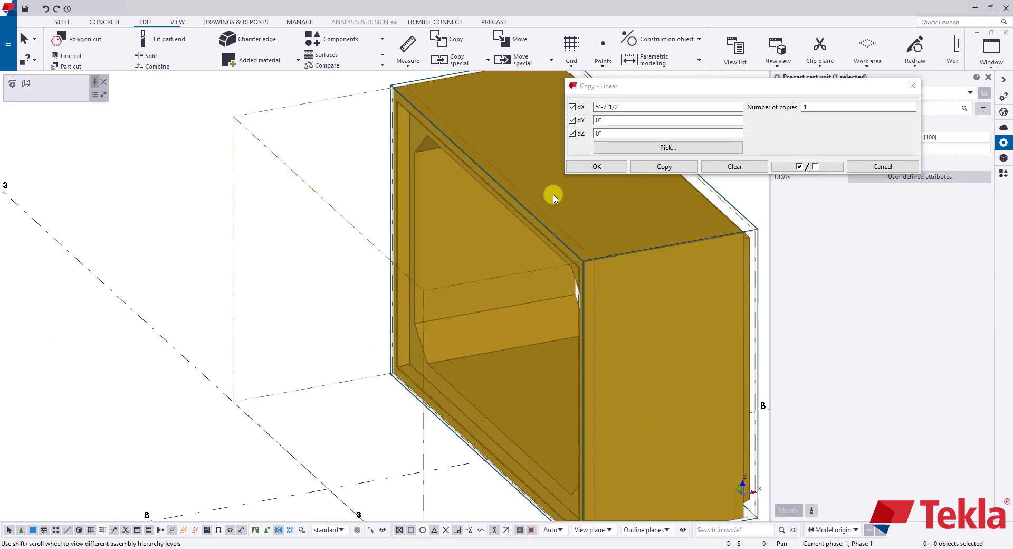
middle_click_drag(543, 248, 626, 225, "ctrl")
scroll(395, 249, "up", 3)
middle_click_drag(395, 249, 378, 211, "ctrl")
scroll(486, 391, "down", 2)
scroll(485, 425, "up", 6)
mouse_move(485, 425)
middle_mouse_down("ctrl")
mouse_move(361, 441)
mouse_move(265, 437)
mouse_move(235, 363)
mouse_move(260, 316)
mouse_move(359, 262)
mouse_move(417, 211)
mouse_move(327, 220)
mouse_move(290, 210)
mouse_move(429, 219)
mouse_move(358, 203)
middle_mouse_up("ctrl")
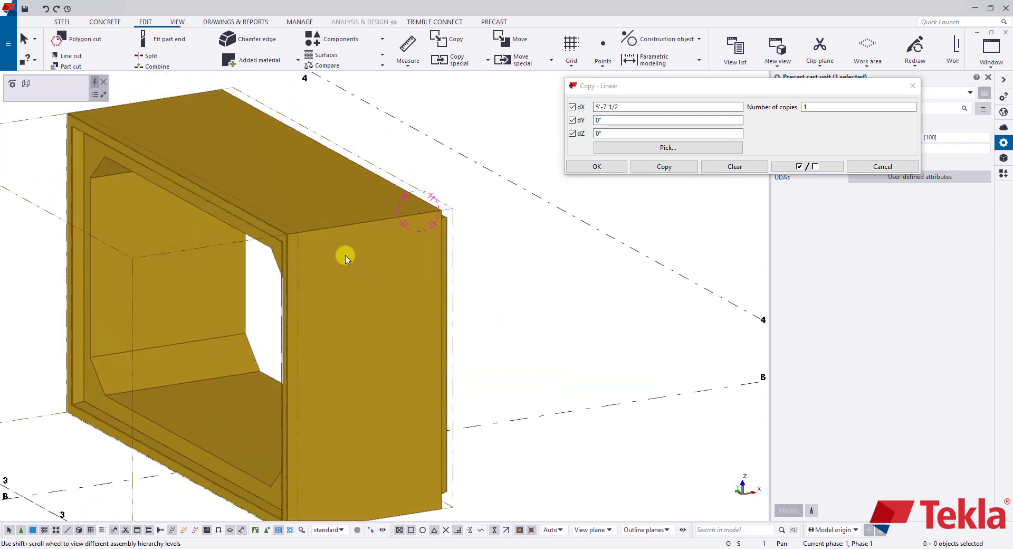
scroll(338, 235, "down", 3)
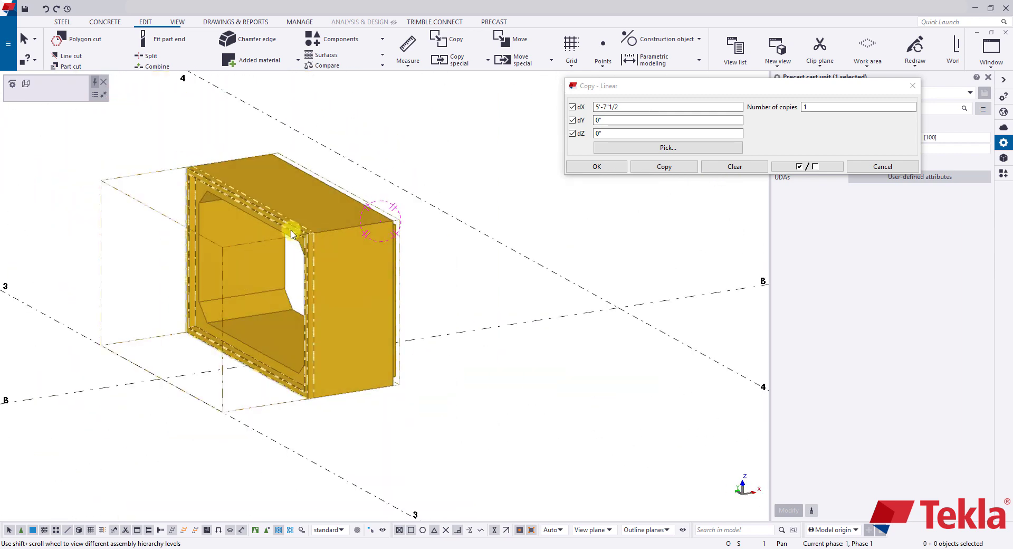
- Close the linear copy dialog and redraw the view to bring back the hidden first culvert
left_click(882, 166)
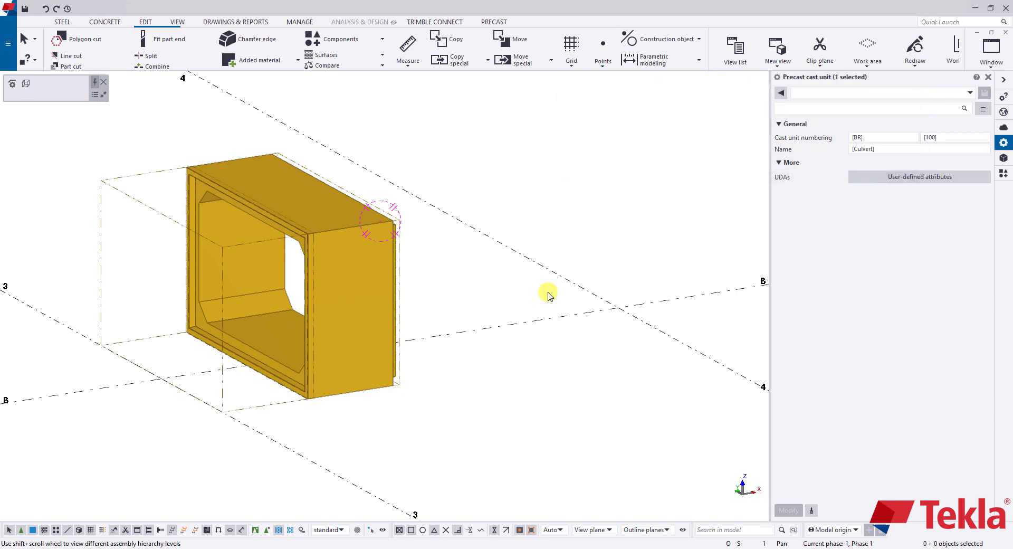
right_click(540, 198)
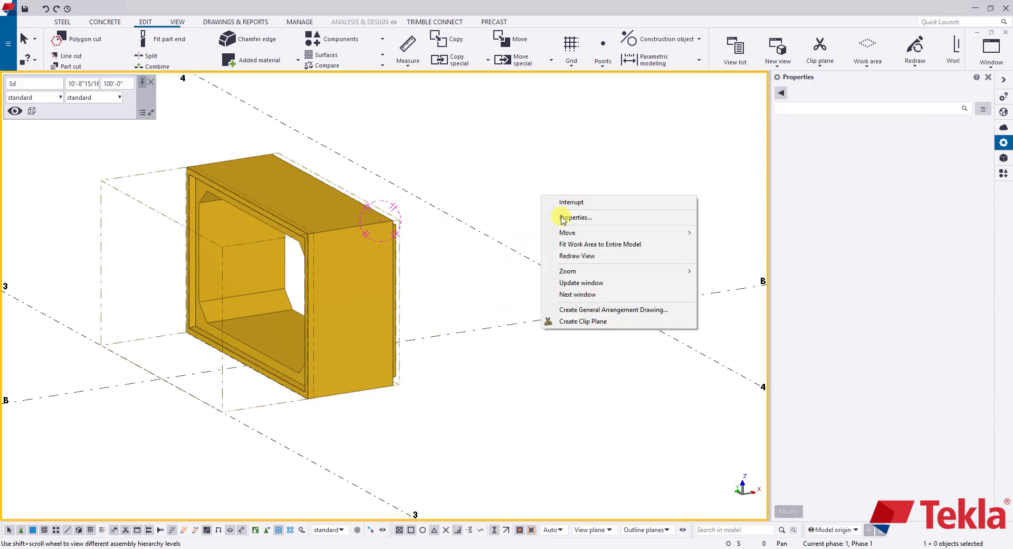
left_click(586, 258)
scroll(358, 306, "down", 3)
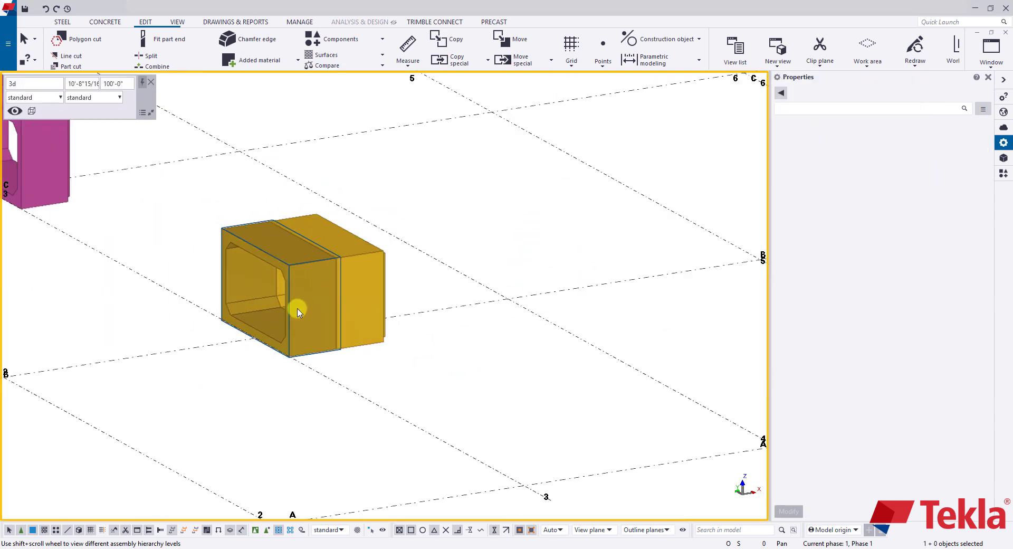
- Linear copy the second culvert along the run with dX 5'-7"1/2 and 10 copies, and end the command
scroll(303, 317, "up", 2)
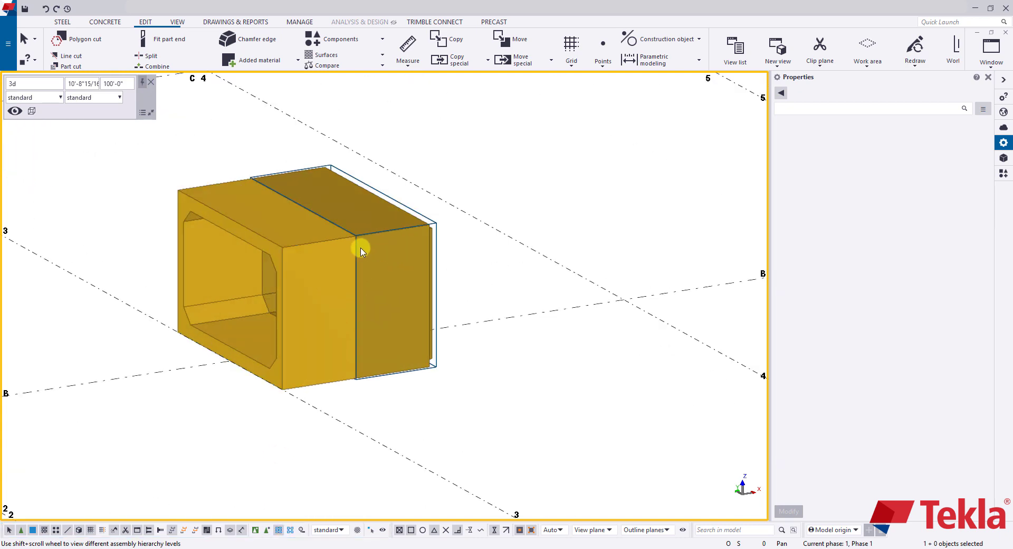
left_click(391, 241)
scroll(391, 241, "up", 2)
right_click(391, 241)
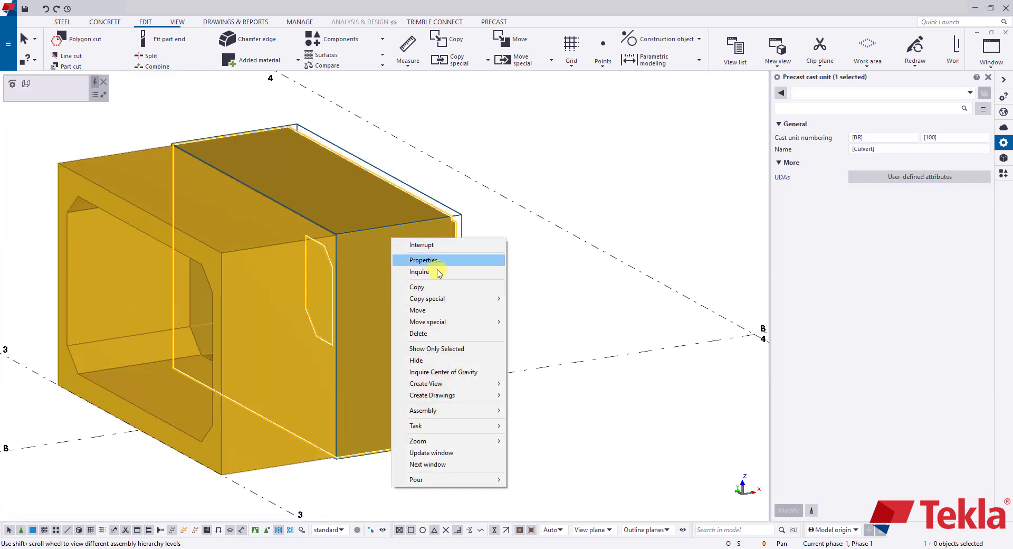
mouse_move(446, 298)
left_click(578, 300)
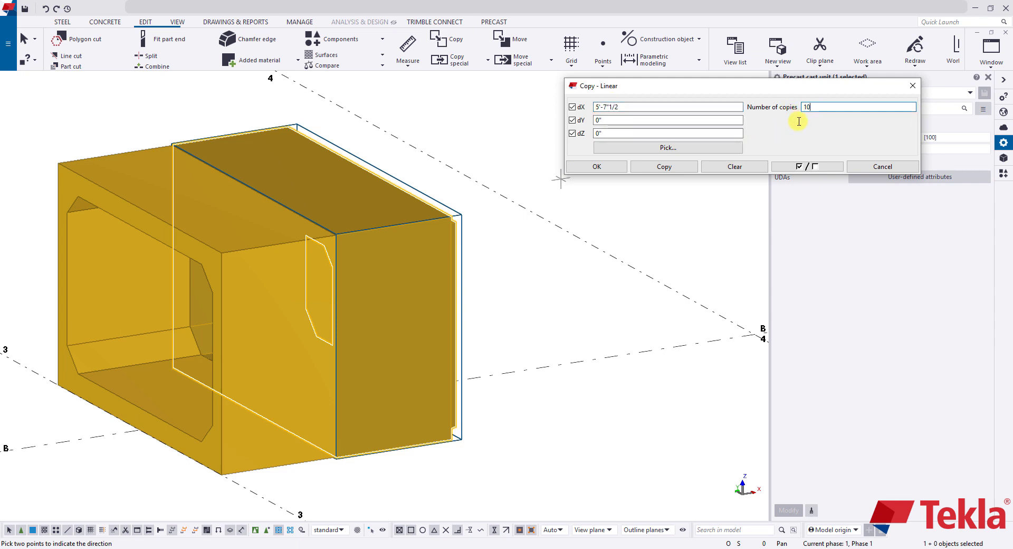
left_click(673, 167)
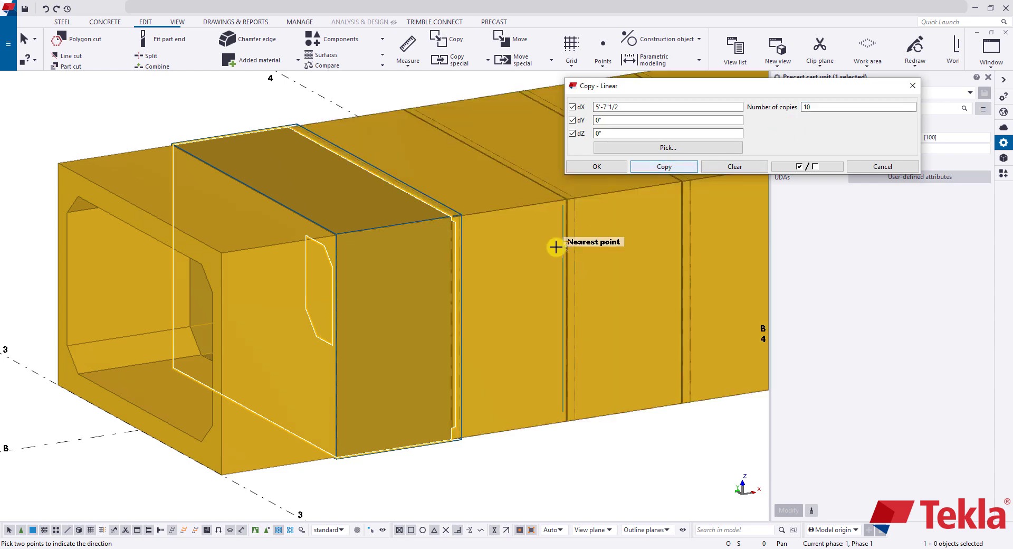
scroll(561, 244, "down", 5)
middle_click_drag(561, 243, 378, 330)
right_click(378, 271)
left_click(378, 271)
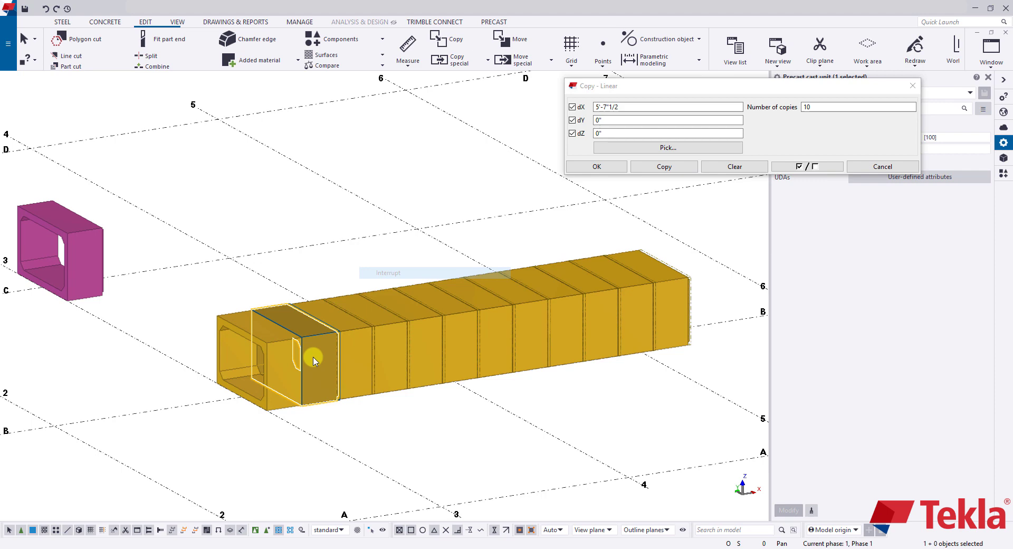
- Examine the joints along the culvert run and select the beam cut around its far end to check it
scroll(312, 357, "up", 3)
scroll(323, 443, "down", 3)
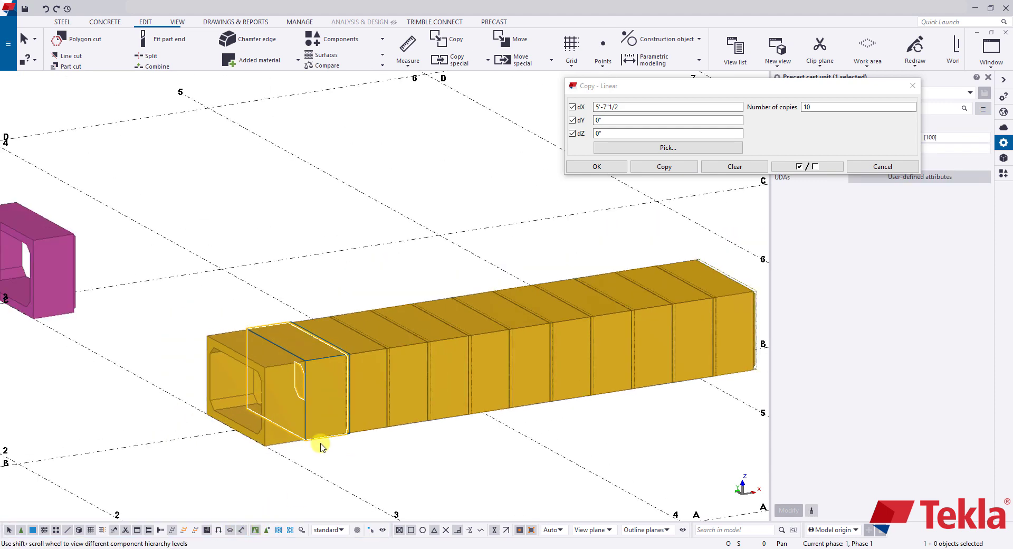
scroll(611, 314, "up", 4)
middle_click_drag(610, 314, 607, 328)
scroll(606, 327, "up", 5)
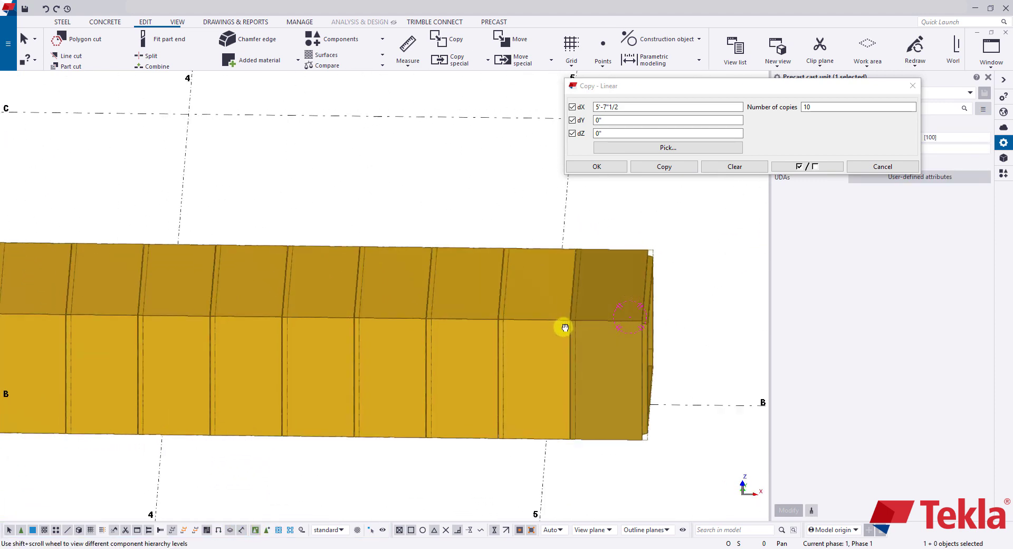
scroll(650, 315, "up", 5)
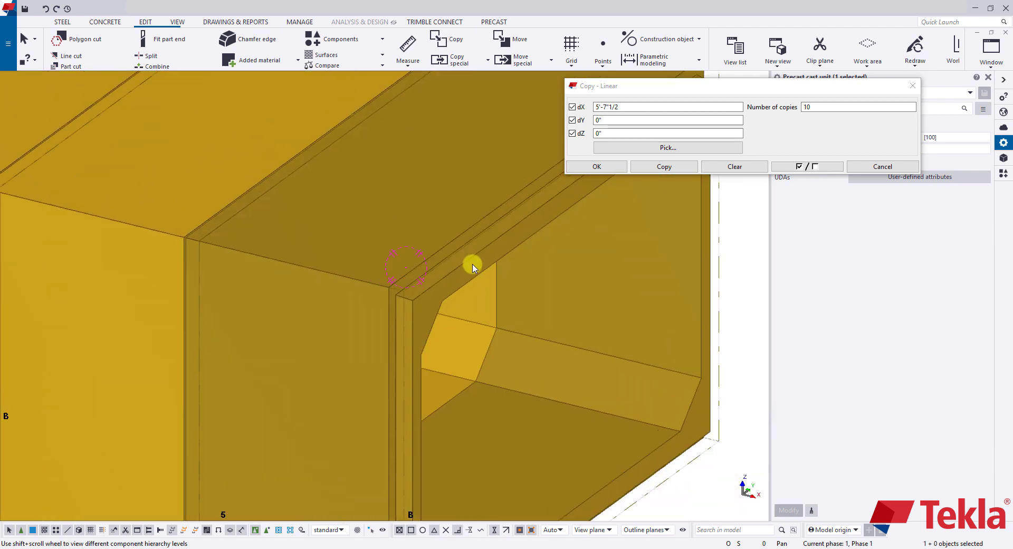
scroll(434, 270, "up", 1)
left_click(429, 273)
scroll(425, 272, "down", 4)
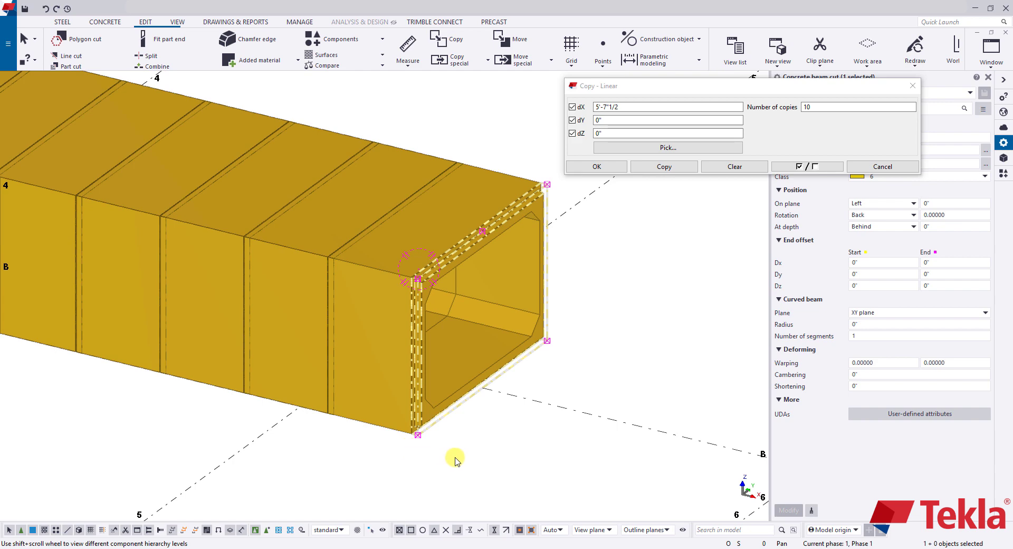
left_click(455, 460)
- Delete the separate magenta culvert on grid line C
scroll(450, 298, "down", 3)
middle_click_drag(386, 278, 228, 237)
scroll(477, 255, "down", 2)
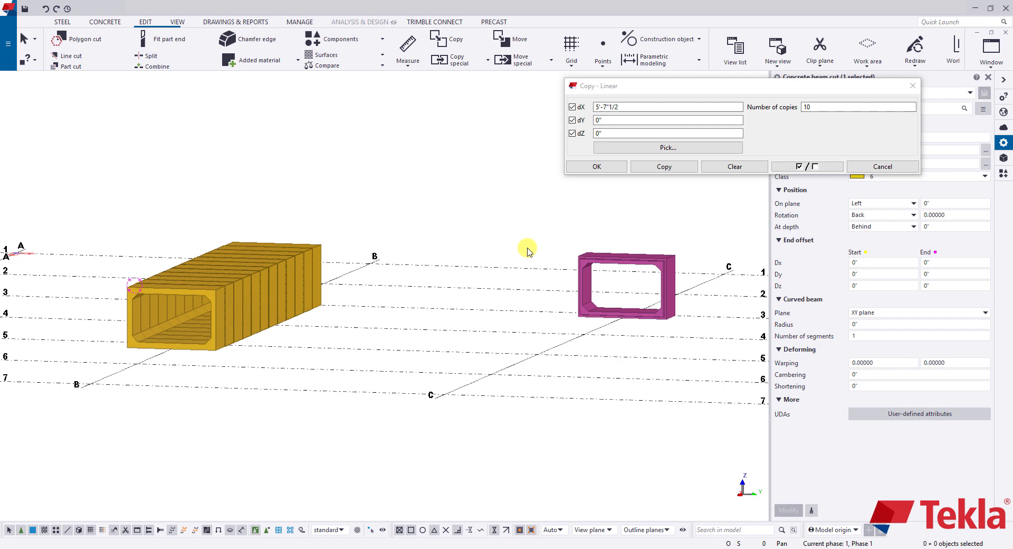
left_click_drag(516, 194, 710, 386)
- Switch the 3D view of the culvert run to plan view and close the linear copy dialog
scroll(144, 312, "up", 2)
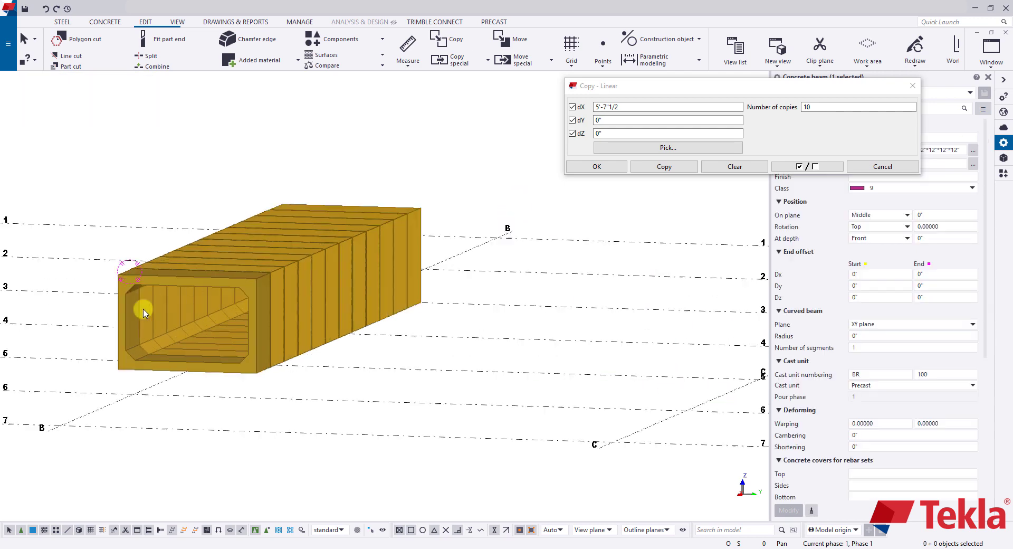
scroll(143, 312, "up", 1)
mouse_move(201, 269)
middle_mouse_down("ctrl")
mouse_move(233, 265)
mouse_move(223, 253)
mouse_move(176, 272)
mouse_move(283, 241)
middle_mouse_up("ctrl")
scroll(332, 258, "down", 3)
scroll(290, 270, "up", 2)
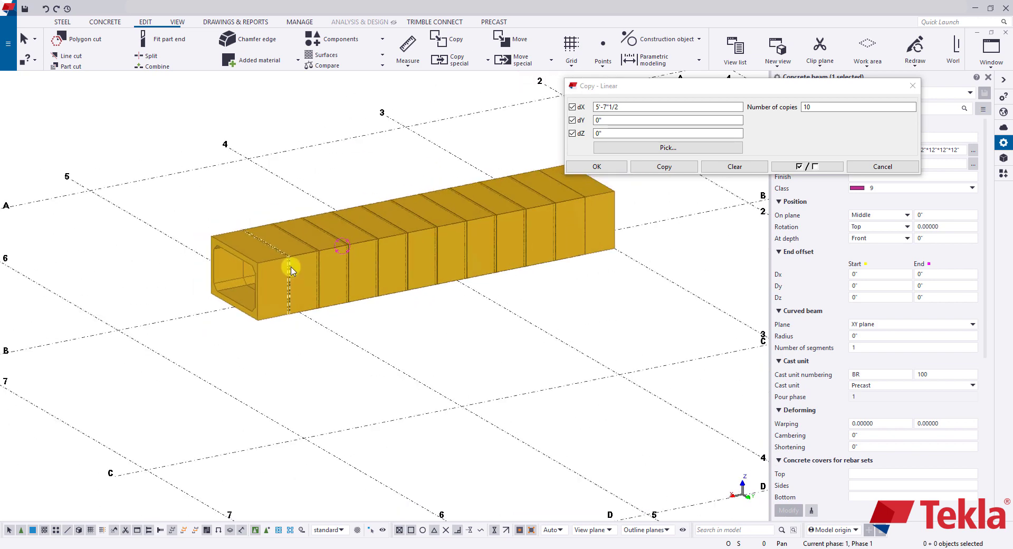
scroll(291, 270, "down", 1)
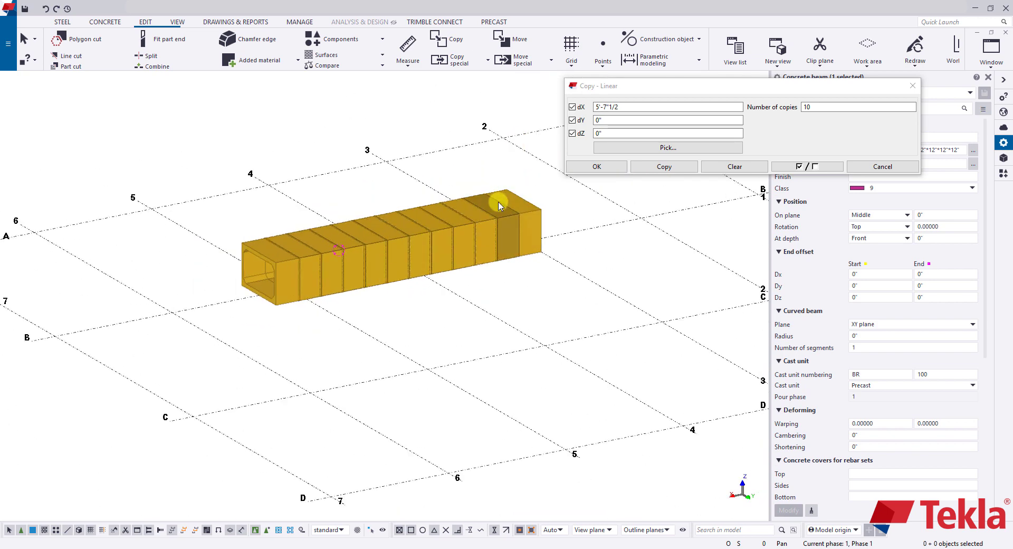
key("ctrl+p")
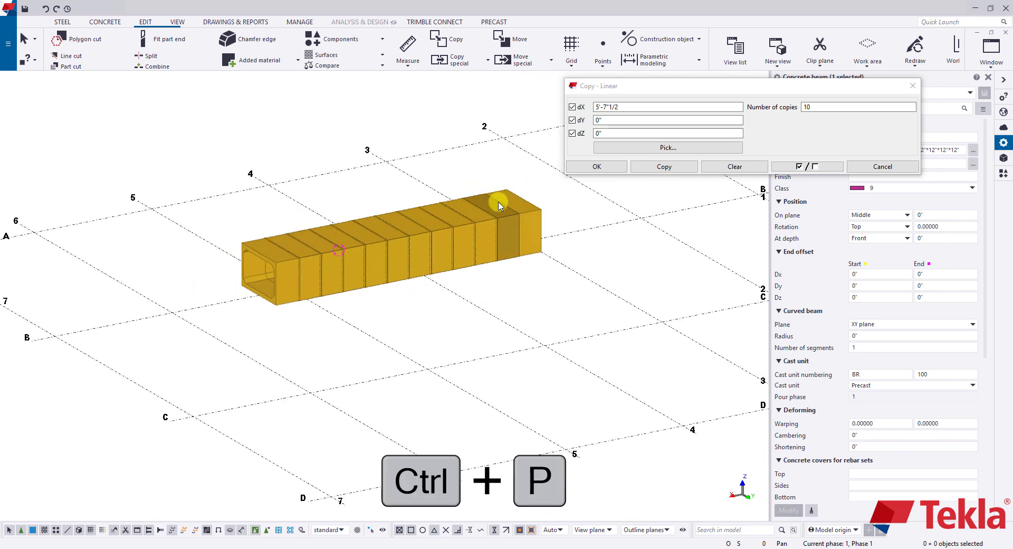
left_click(865, 167)
scroll(397, 367, "up", 4)
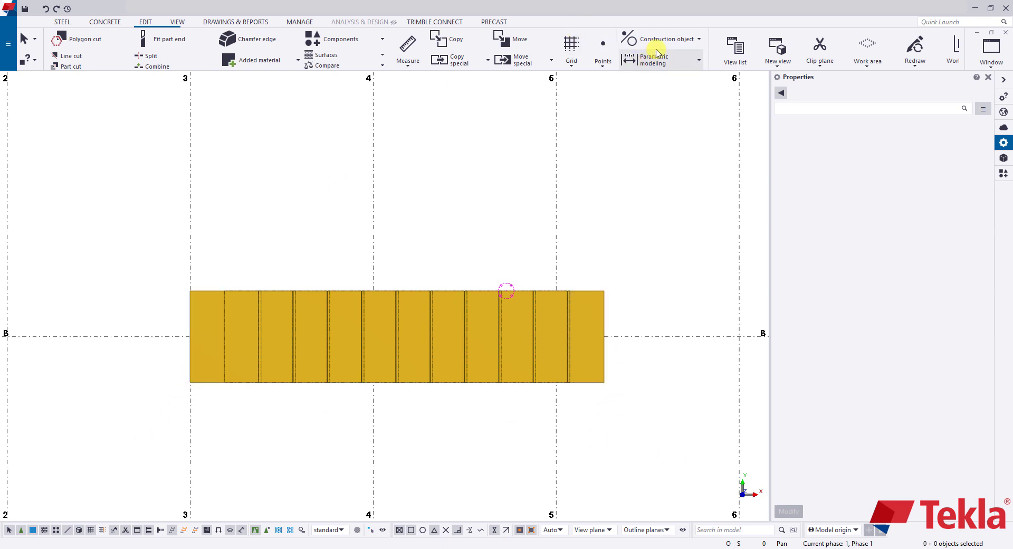
- Draw a 20'-0" construction line diagonally outward from the culvert run's upper plan corner at grid line 3
left_click(142, 22)
left_click(685, 38)
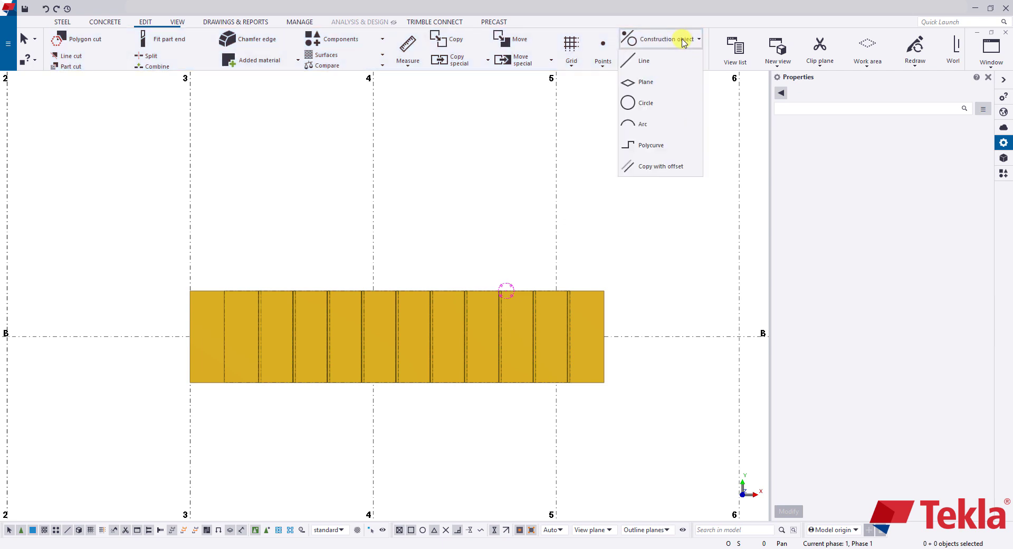
left_click(670, 63)
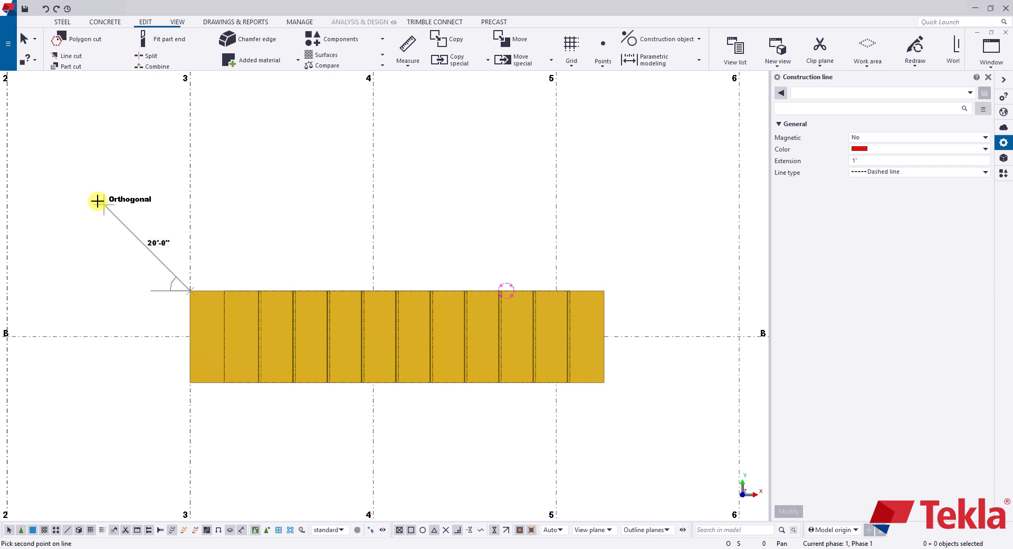
left_click(97, 200)
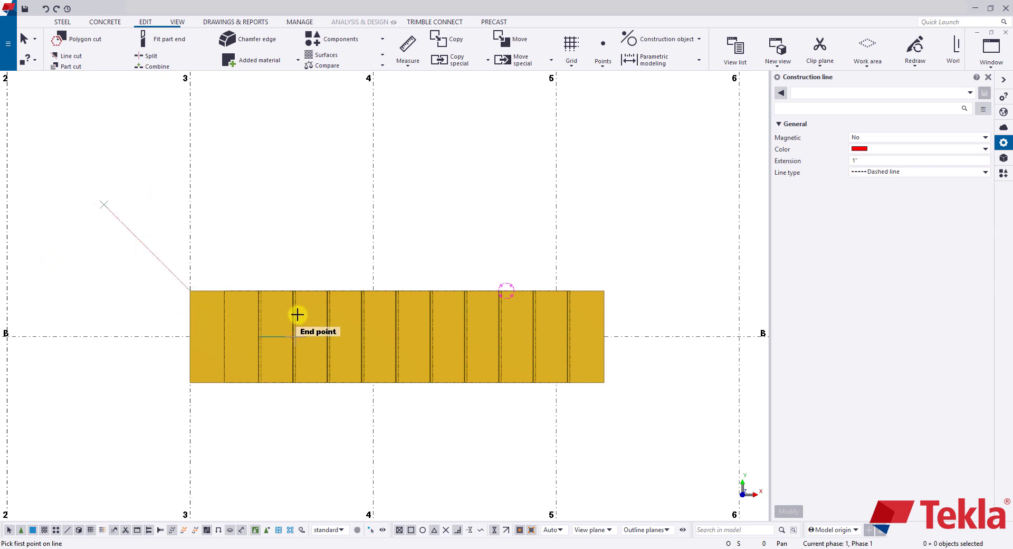
- Draw two construction lines diagonally outward from both corners of the culvert run's end beyond grid line 5
key("Right")
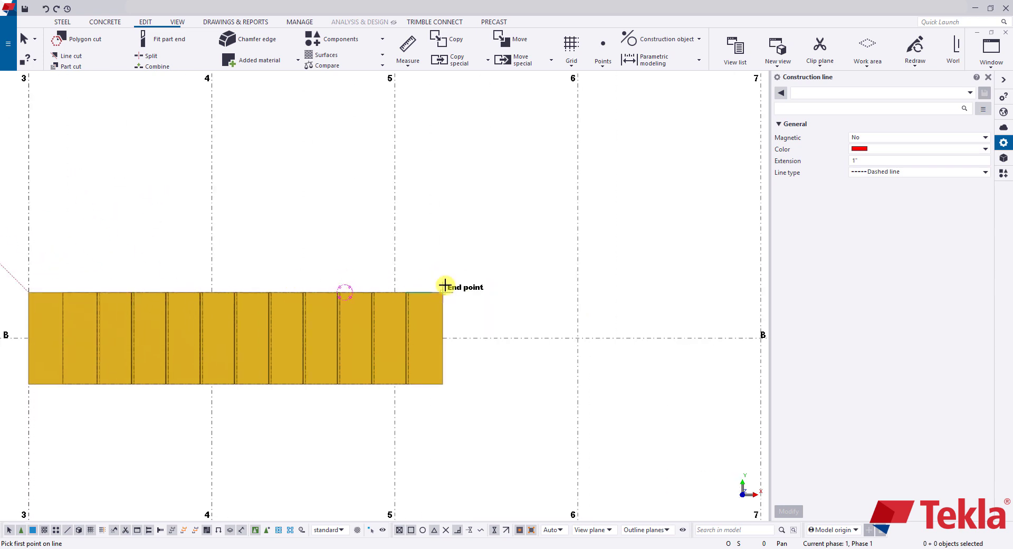
left_click(444, 285)
left_click(525, 207)
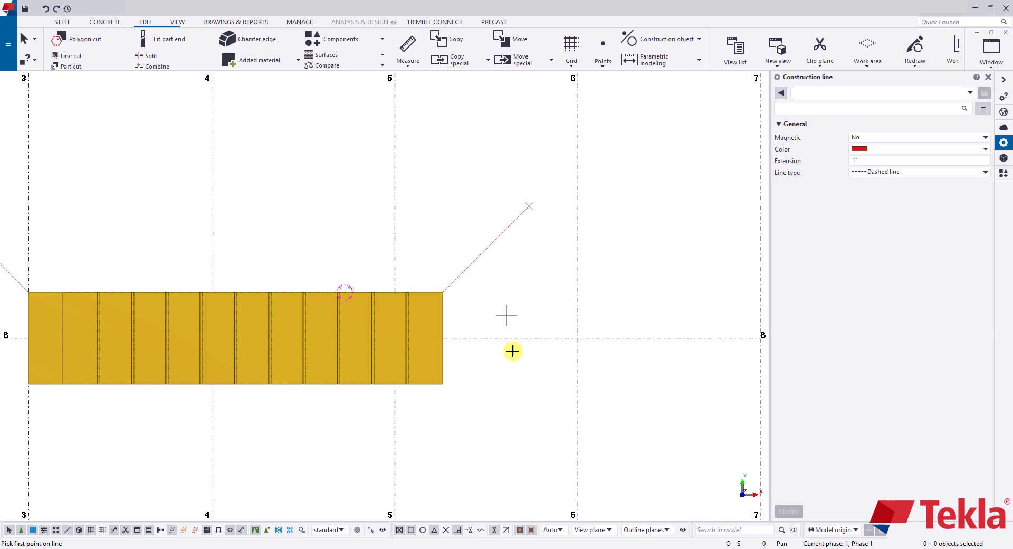
left_click(442, 385)
middle_click_drag(463, 418, 420, 301)
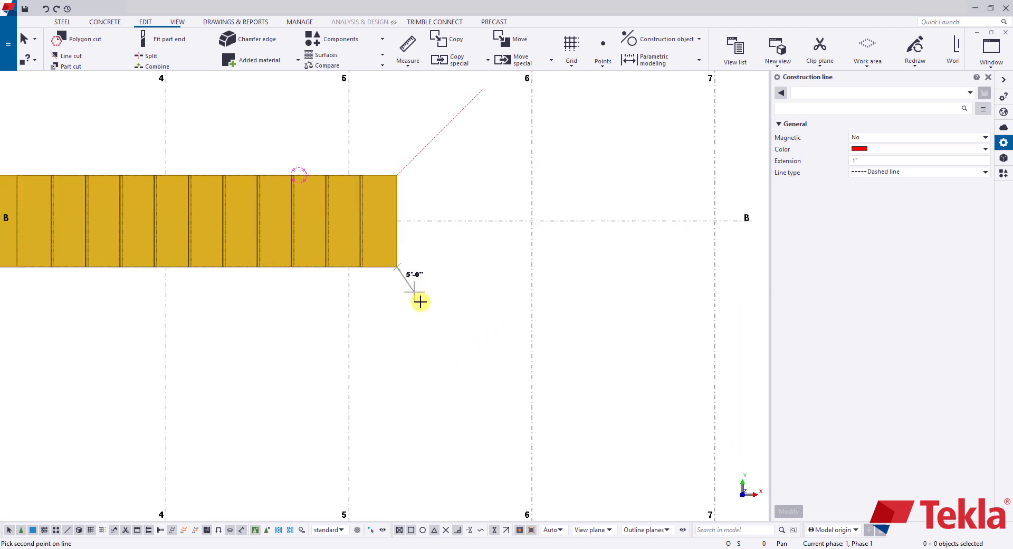
left_click(471, 346)
- Draw a construction line diagonally outward from the culvert run's lower plan corner at grid line 3
scroll(472, 346, "down", 2)
scroll(232, 296, "up", 5)
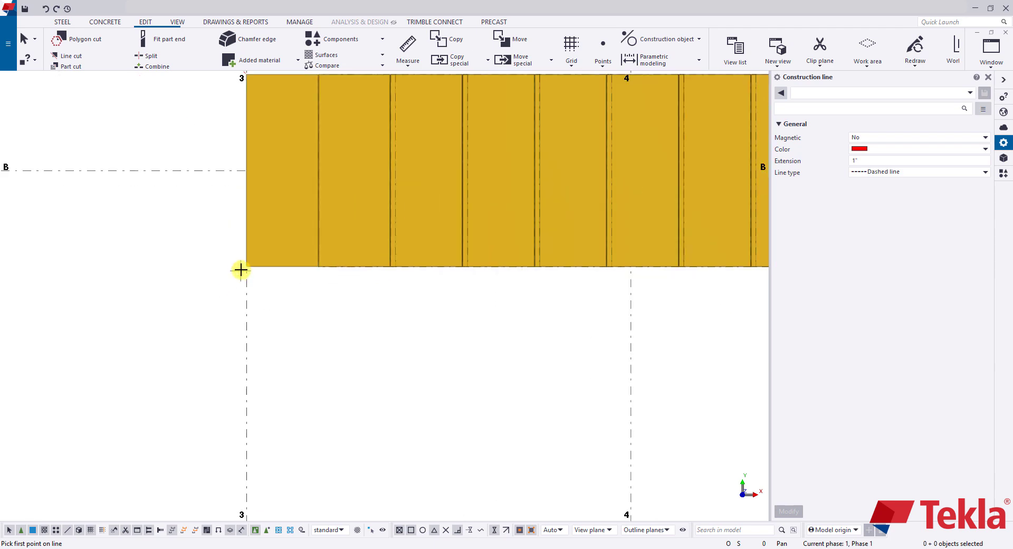
left_click(246, 266)
scroll(193, 337, "down", 5)
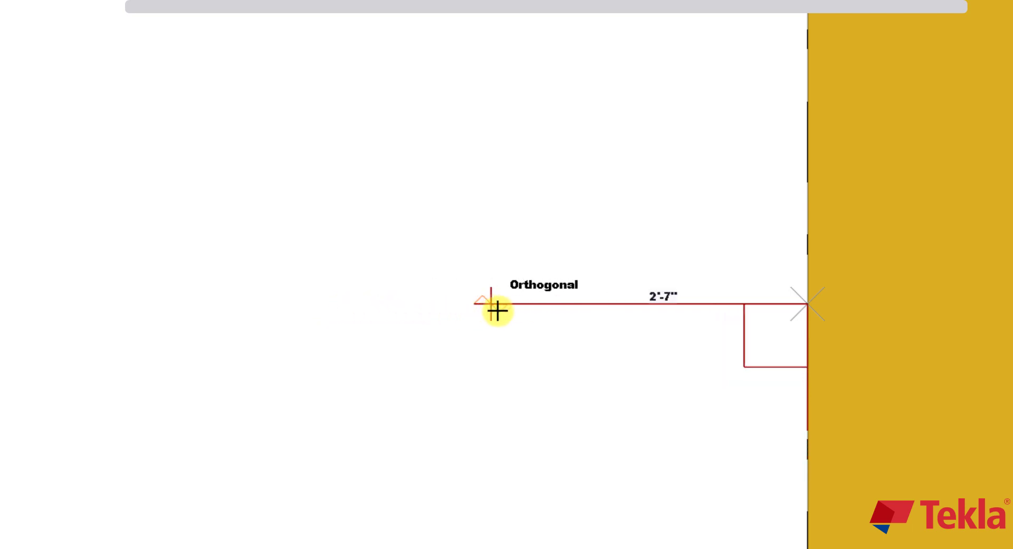
scroll(467, 310, "down", 5)
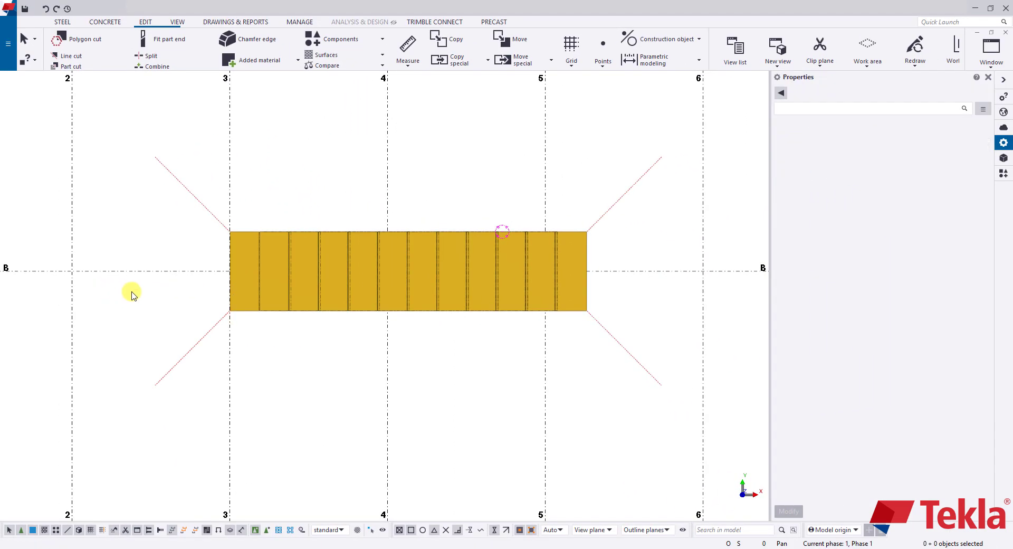
scroll(211, 314, "down", 2)
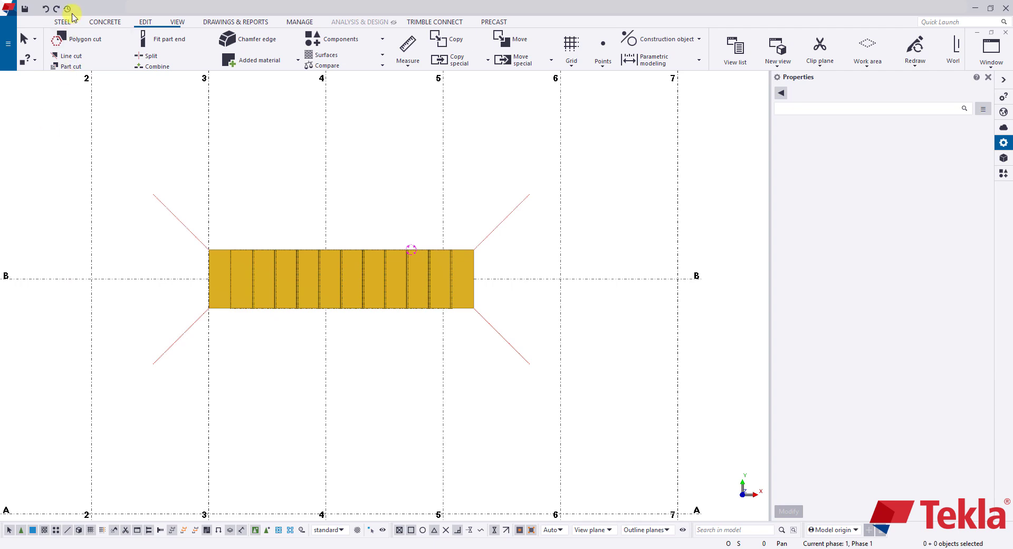
- Start a concrete panel with the saved Wing Wall properties, using profile 120"X12" and material 5000
left_click(109, 23)
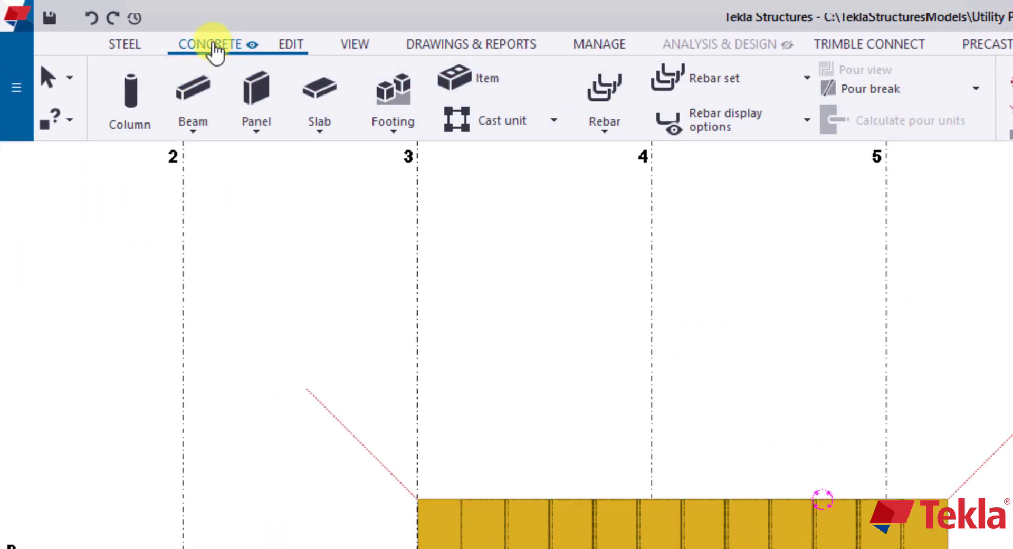
left_click(257, 102, "shift")
left_click(970, 92)
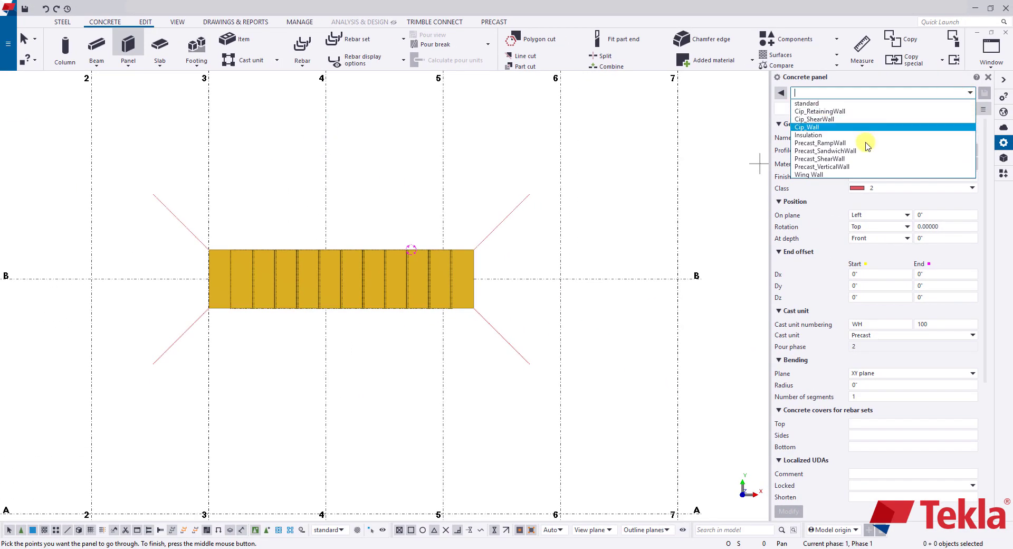
left_click(866, 175)
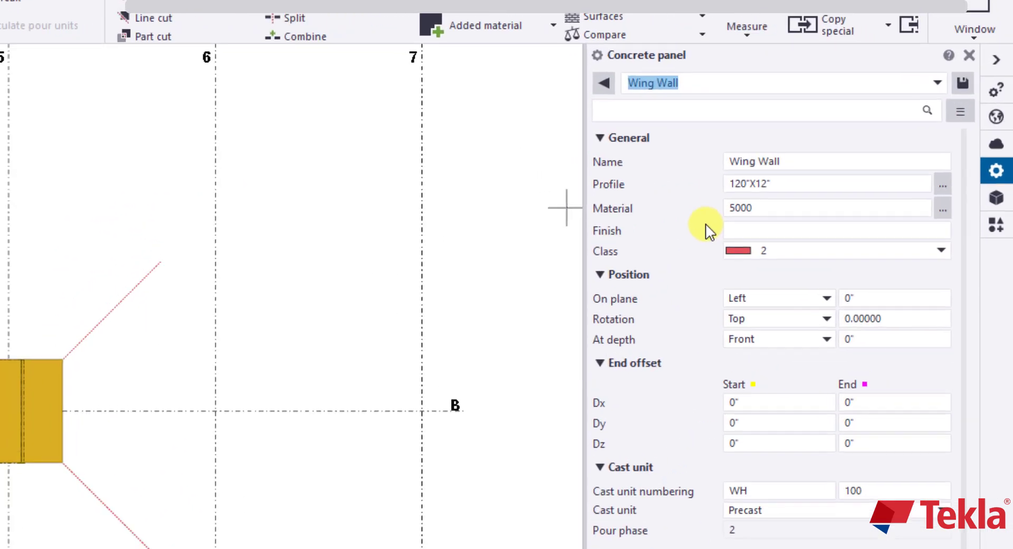
left_click(841, 117)
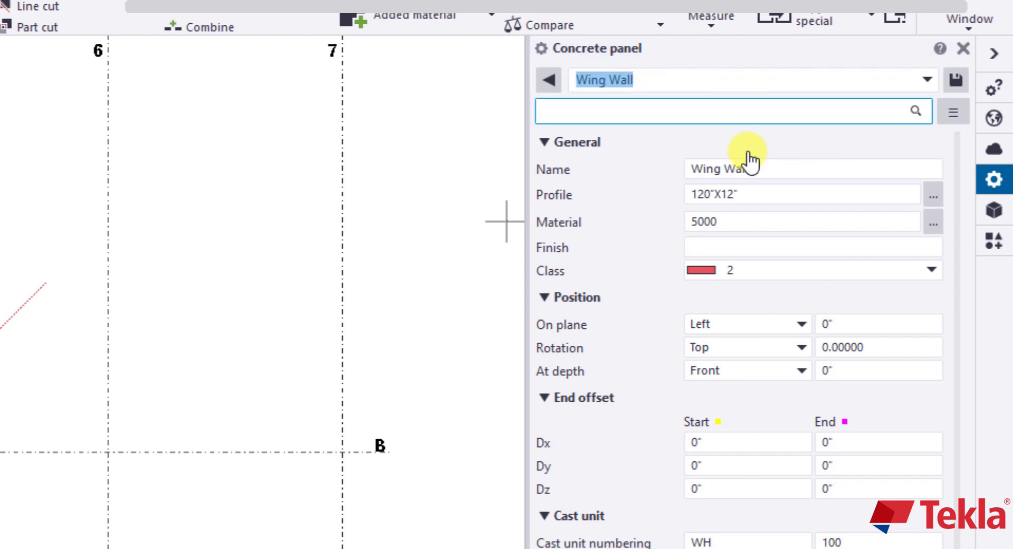
left_click(781, 174)
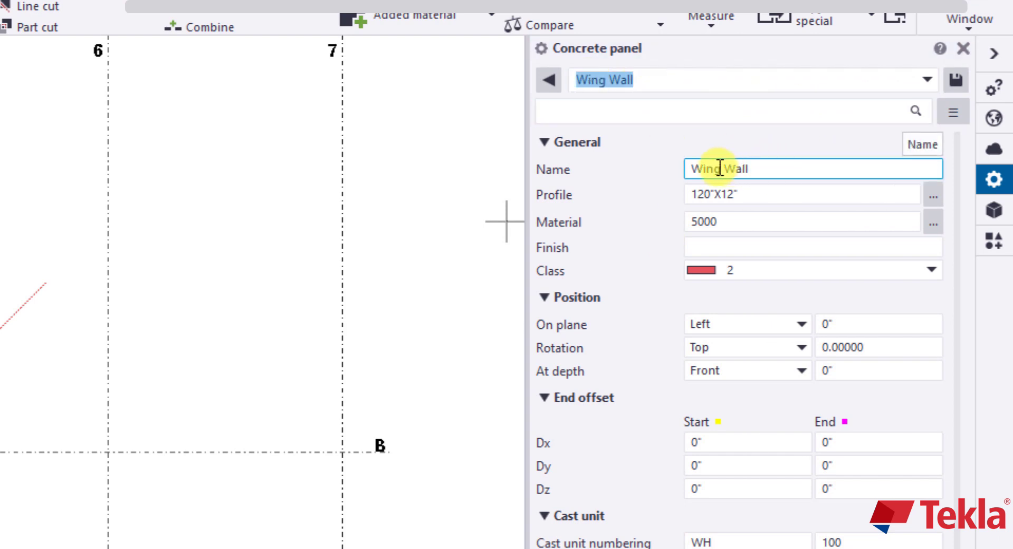
left_click(704, 191)
type("0")
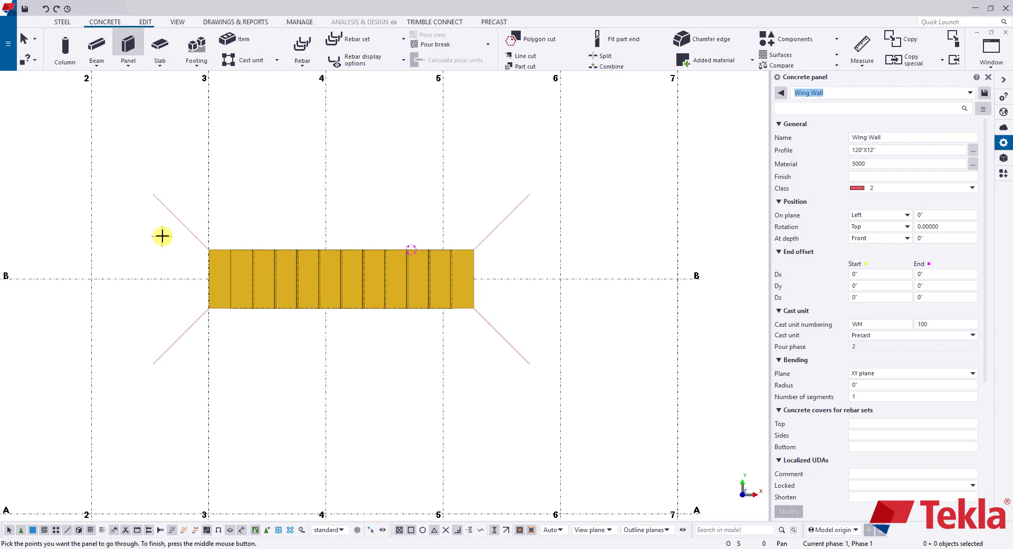
- Model a 20'-0" wing wall from the culvert's upper plan corner beyond grid line 5 outward along its construction line
scroll(162, 235, "up", 1)
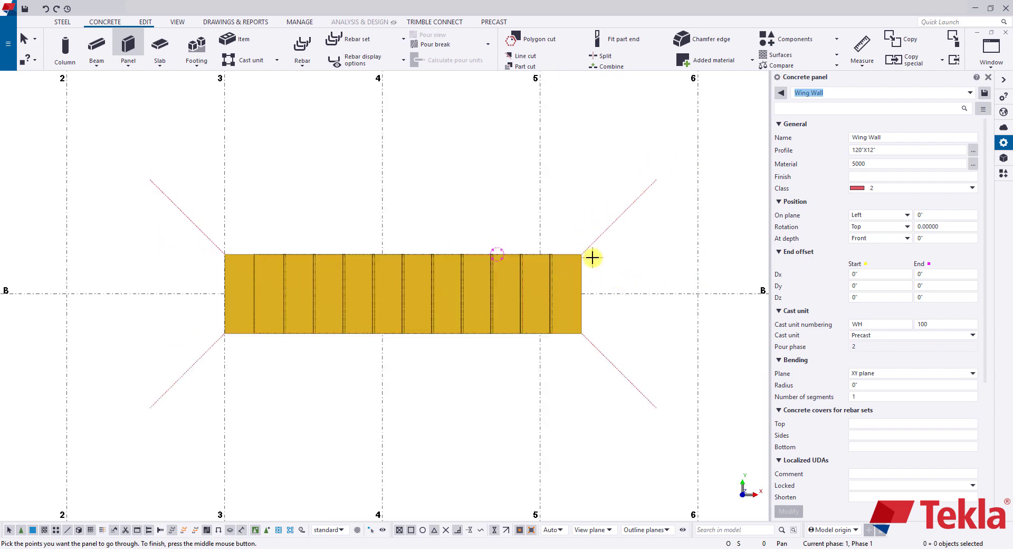
scroll(605, 263, "up", 5)
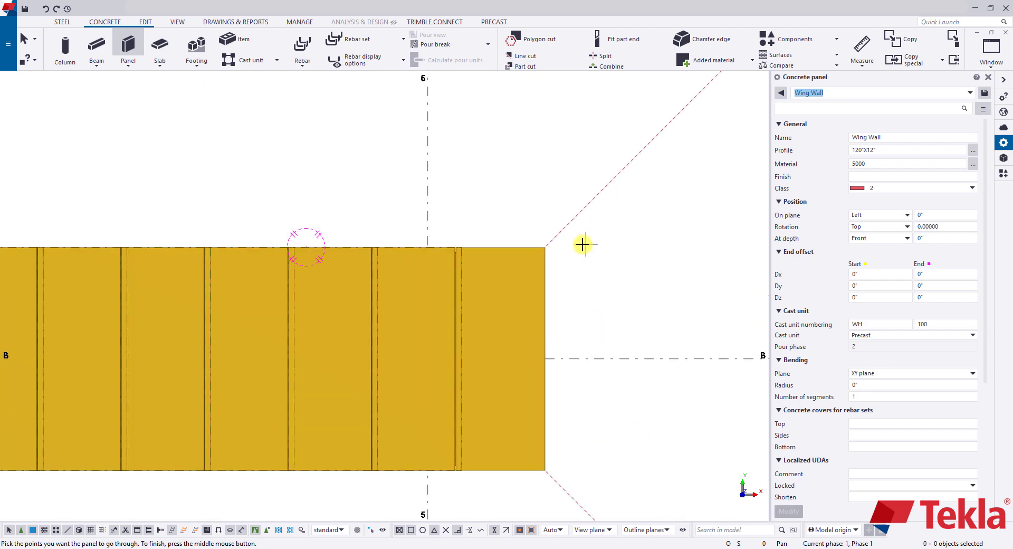
scroll(549, 230, "down", 3)
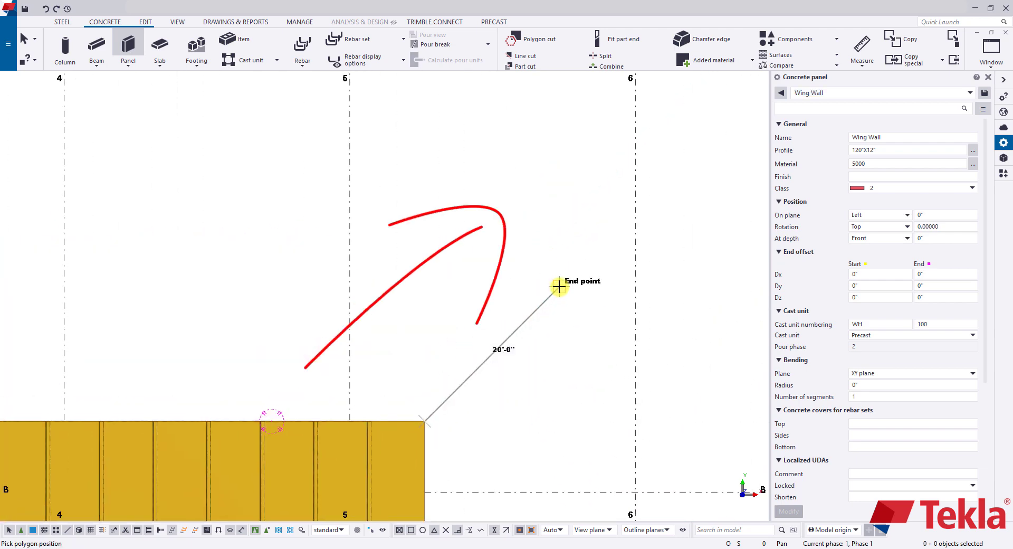
left_click(558, 285)
middle_click(488, 321)
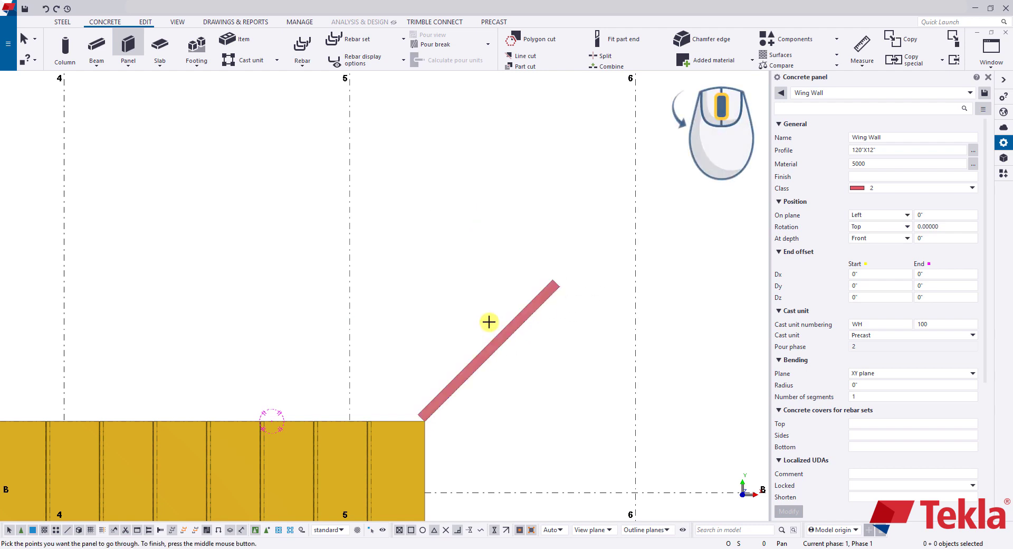
- Model a 20'-0" wing wall at the lower corner beyond grid line 5, picking from the construction line's outer end to the culvert
scroll(489, 322, "down", 2)
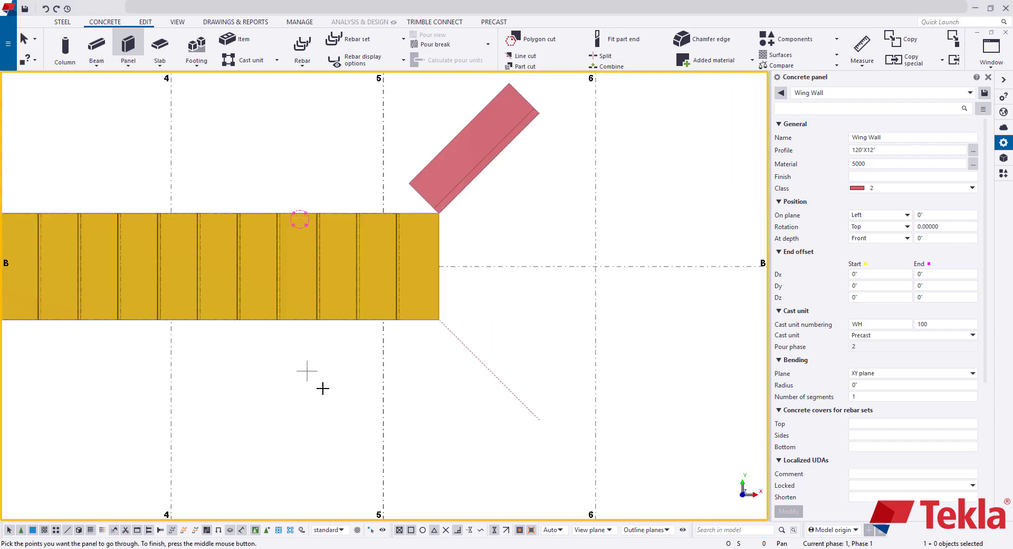
left_click(539, 421)
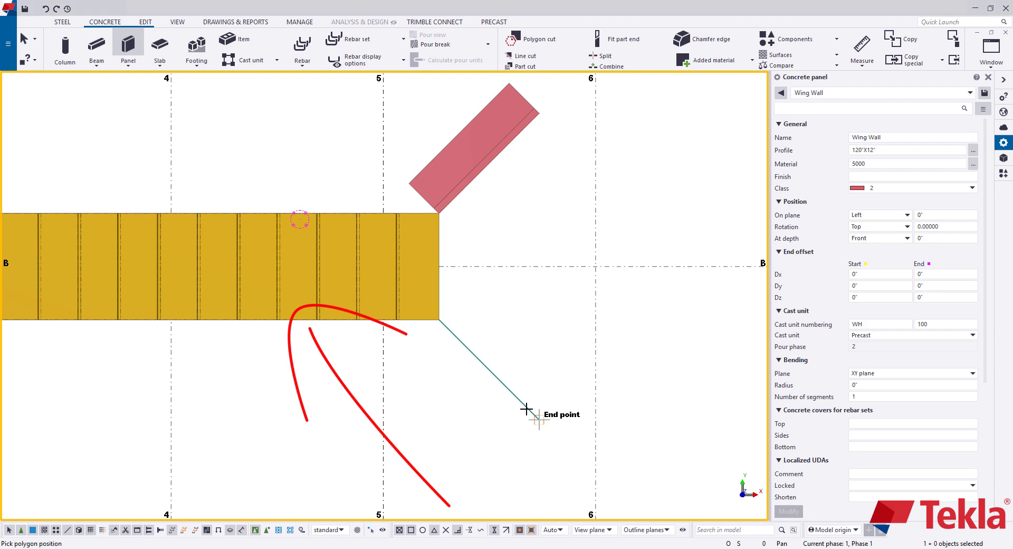
left_click(440, 321)
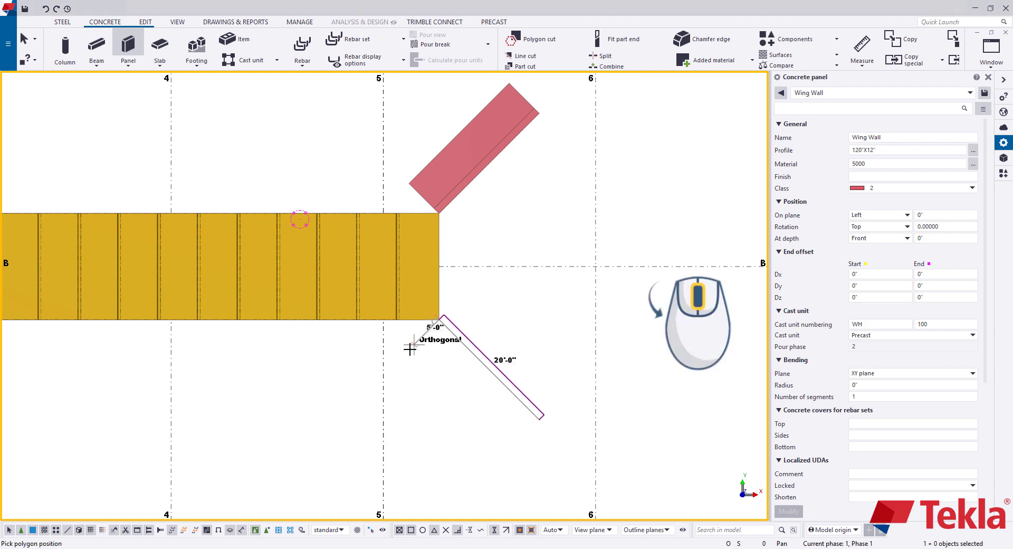
middle_click(410, 347)
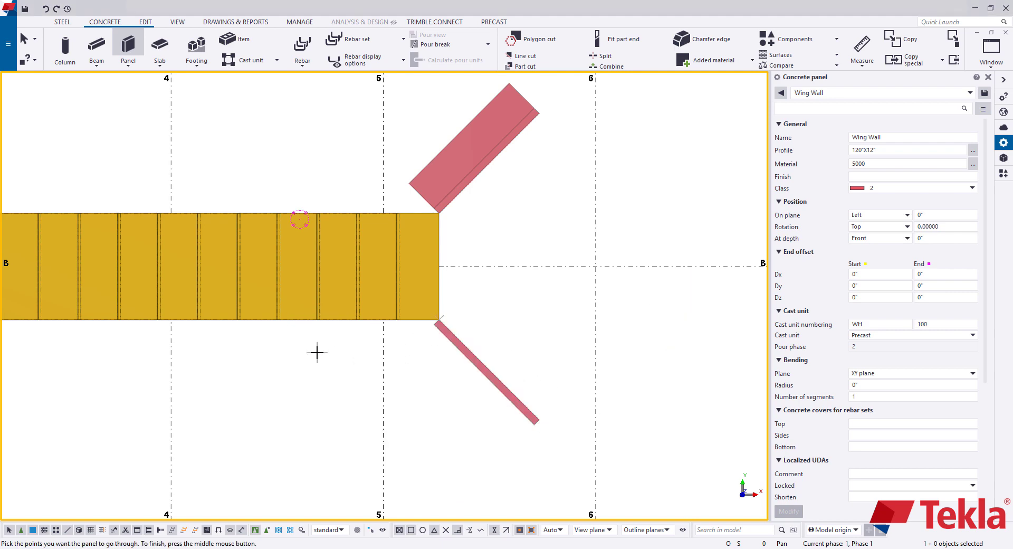
- Model a 20'-0" wing wall from the culvert's lower plan corner at grid line 3 outward along its construction line
middle_click_drag(317, 352, 346, 305)
scroll(354, 285, "up", 3)
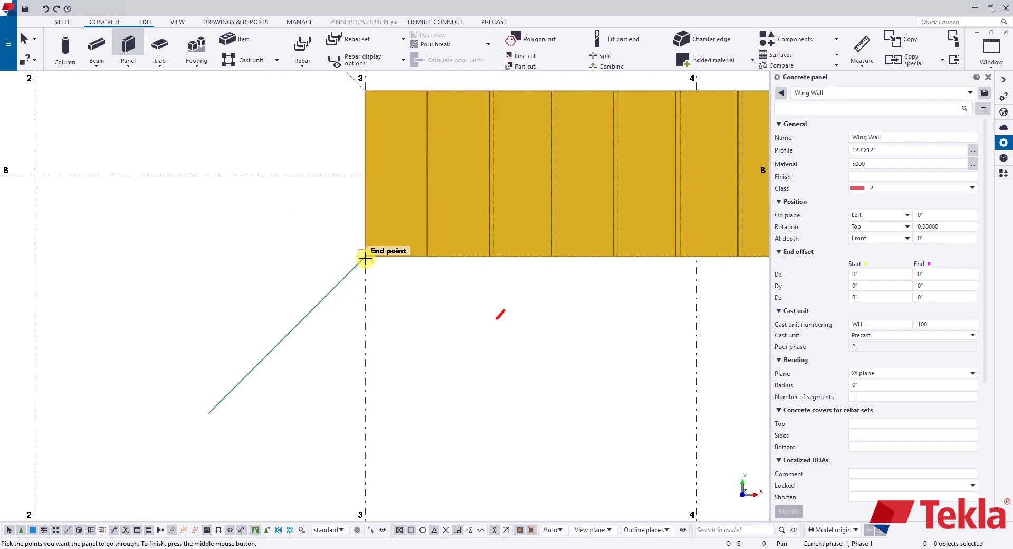
left_click(365, 258)
left_click(209, 416)
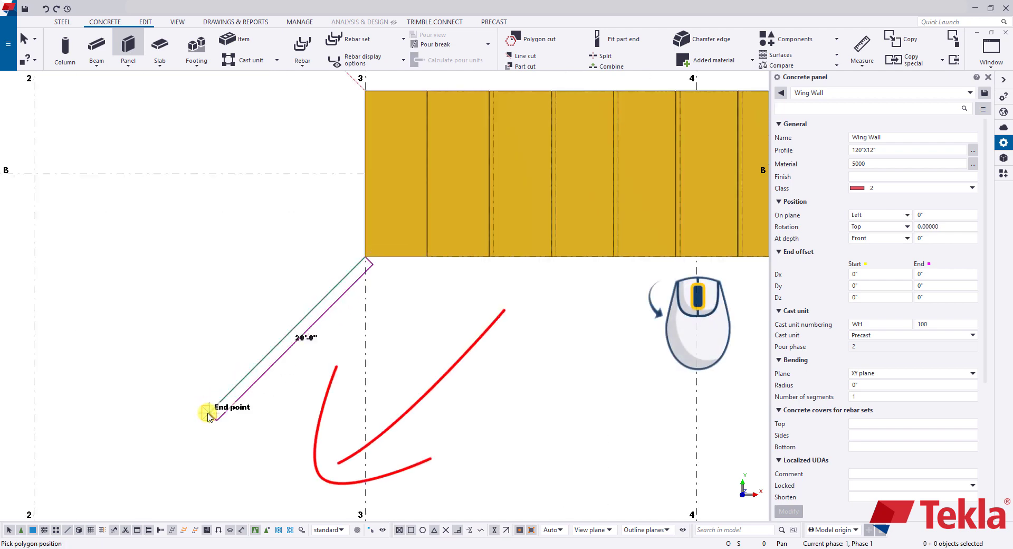
middle_click(210, 411)
- Model a 20'-0" wing wall at the upper corner on grid line 3, from the construction line's outer end to the culvert, and end the panel command
scroll(222, 280, "down", 3)
scroll(265, 269, "up", 4)
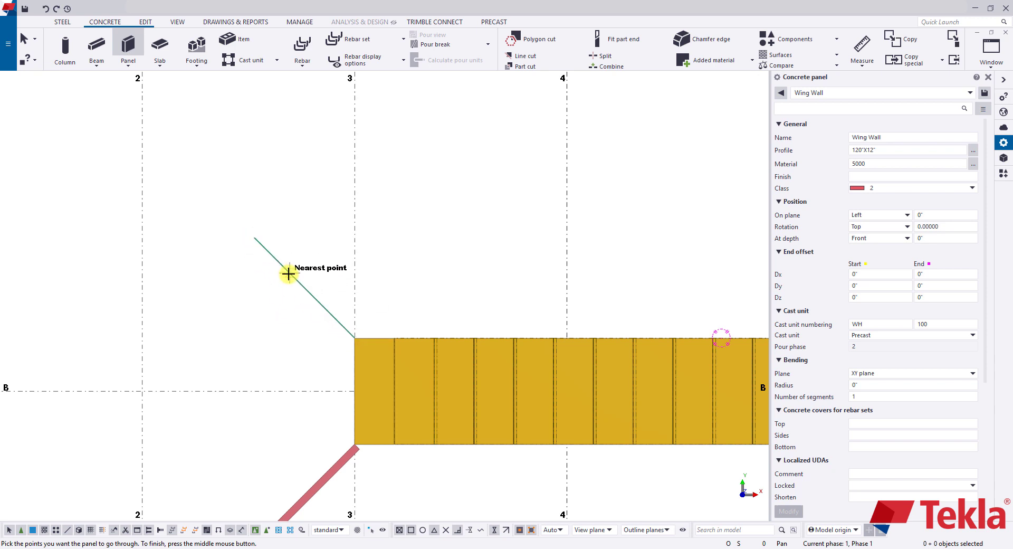
left_click(260, 243)
left_click(354, 337)
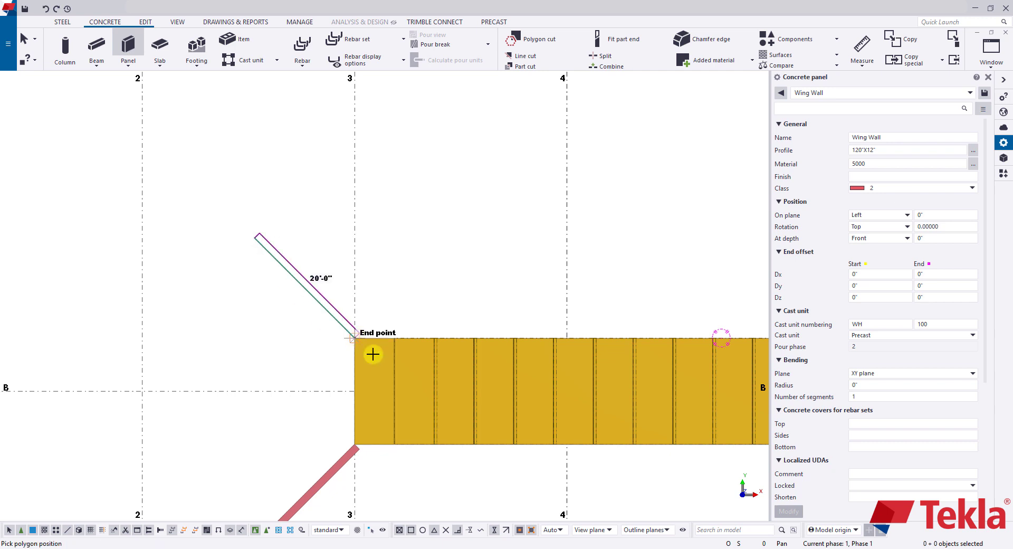
middle_click(395, 292)
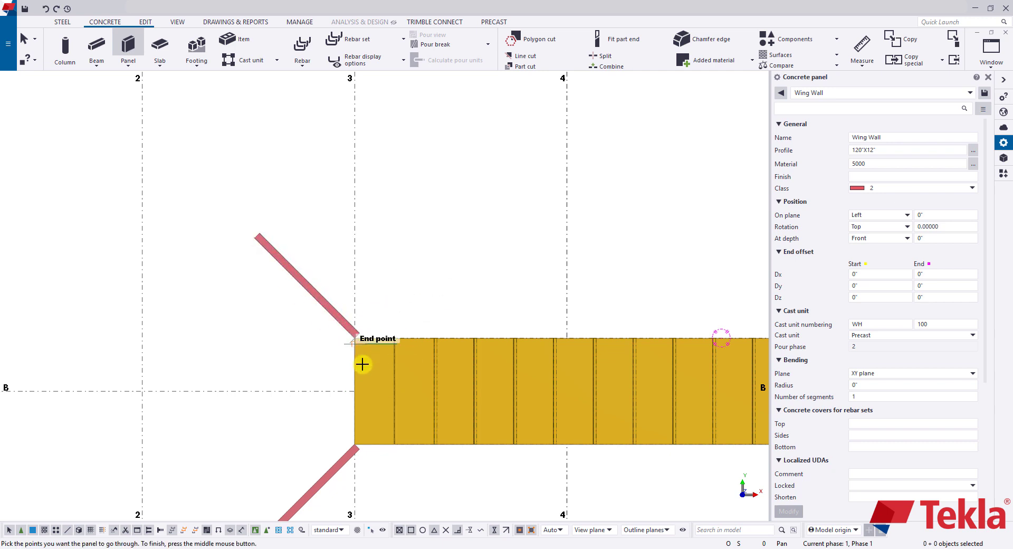
scroll(348, 463, "up", 3)
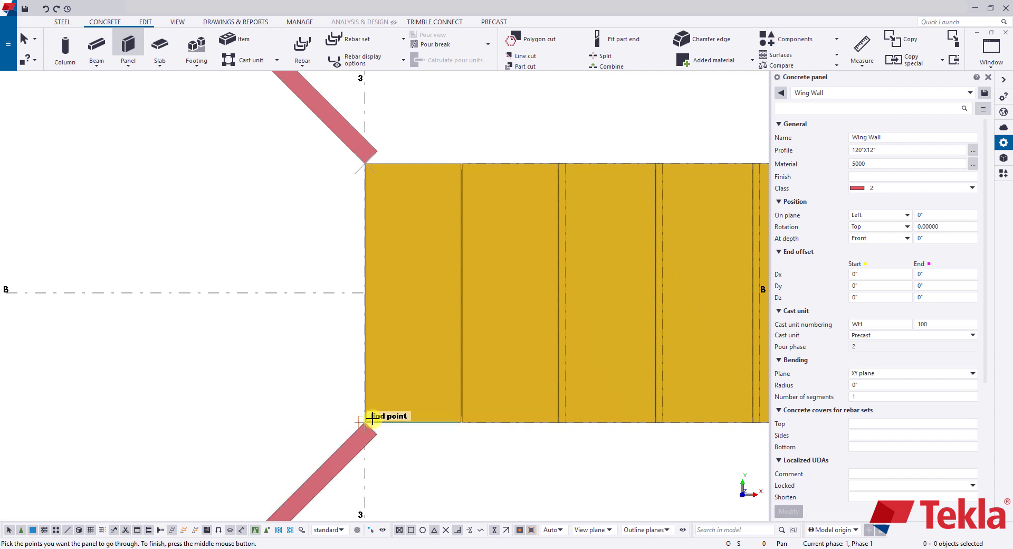
scroll(350, 423, "up", 2)
scroll(362, 411, "down", 3)
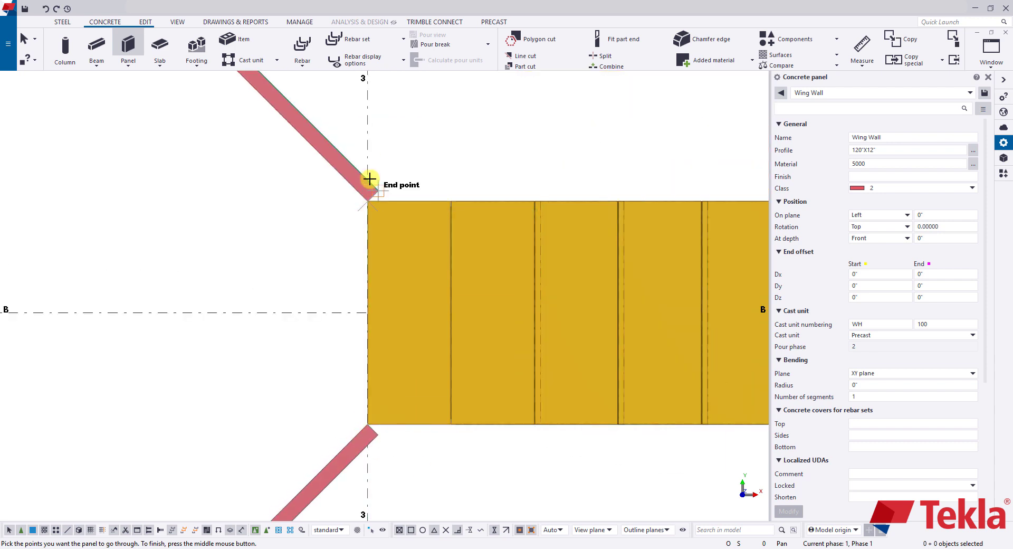
scroll(369, 198, "up", 2)
right_click(459, 138)
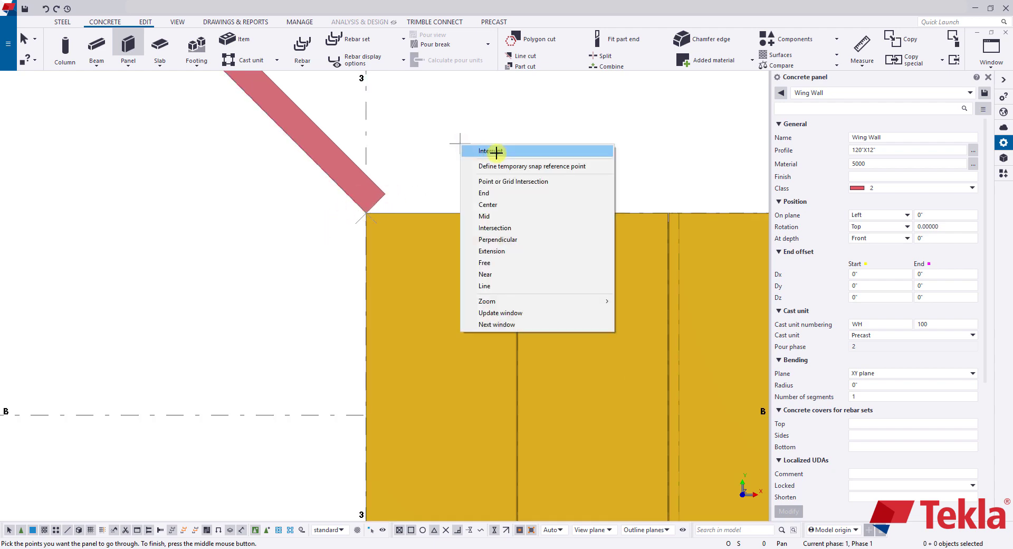
left_click(493, 151)
- Examine the four wing walls around the culvert run in 3D and return the view to plan
scroll(440, 182, "down", 5)
scroll(452, 231, "down", 3)
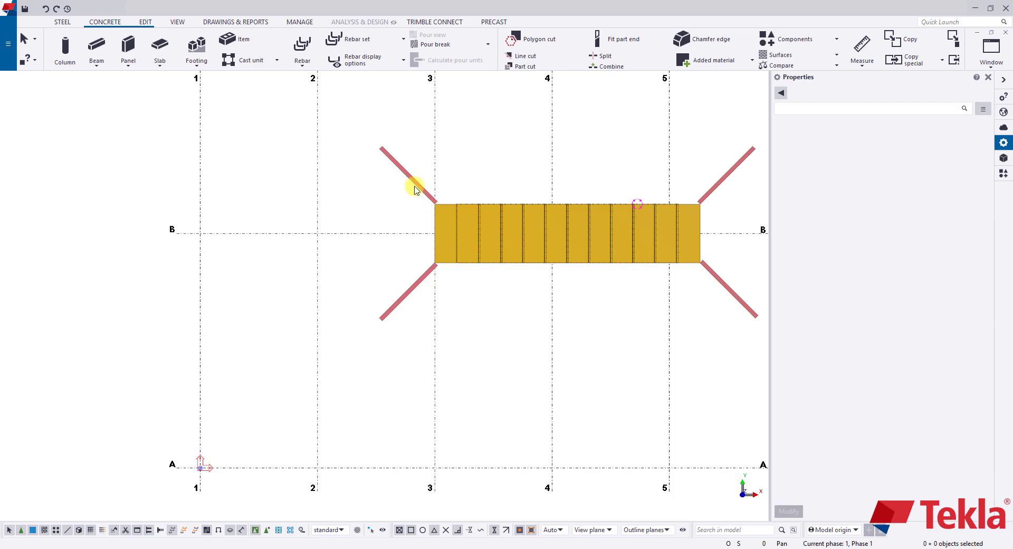
scroll(395, 165, "up", 2)
scroll(412, 190, "down", 2)
middle_click_drag(486, 229, 419, 229, "ctrl")
scroll(178, 192, "up", 3)
scroll(178, 192, "down", 3)
key("ctrl+p")
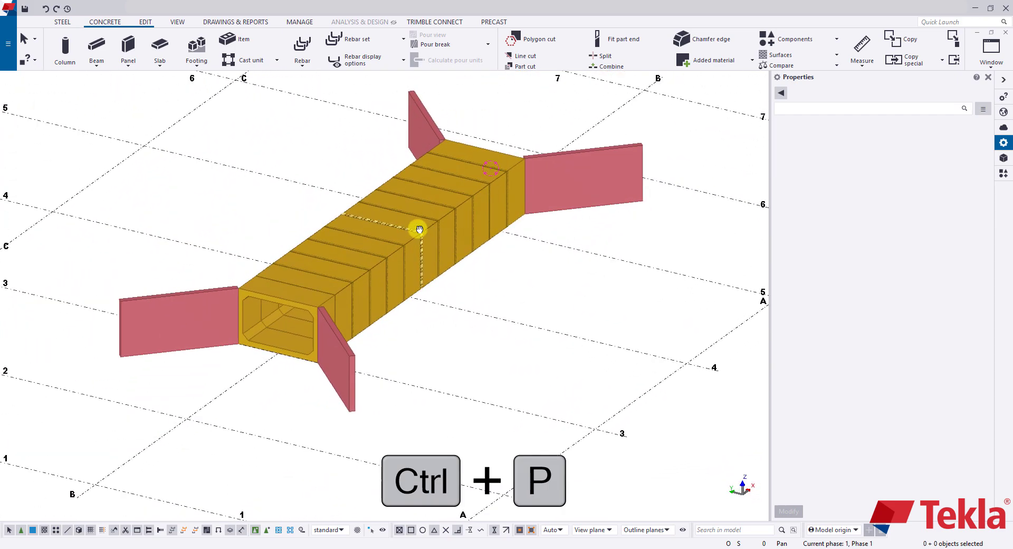
scroll(357, 401, "up", 4)
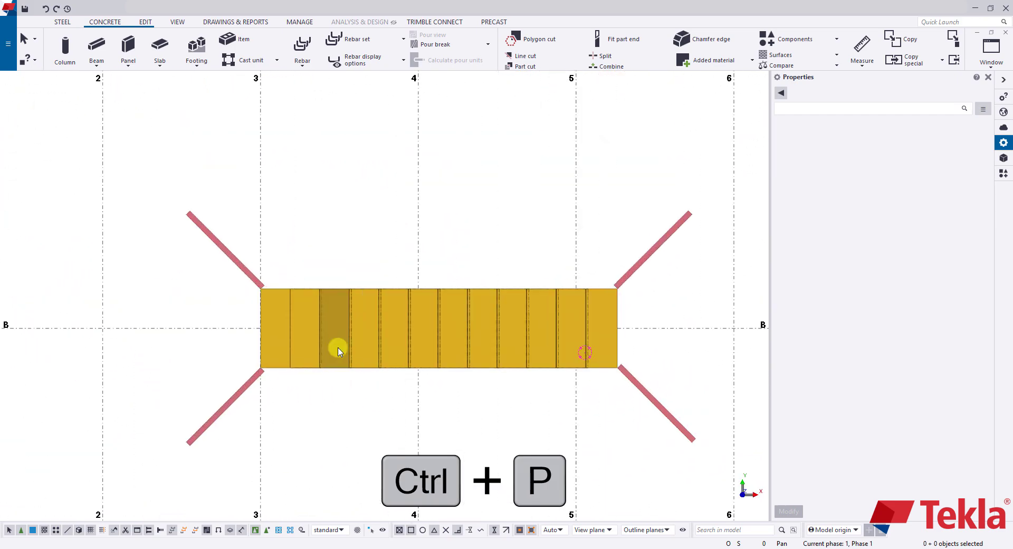
- Start a concrete slab with the saved Wing Wall Slab properties, using 12" thickness and material 5000
left_click(157, 47, "shift")
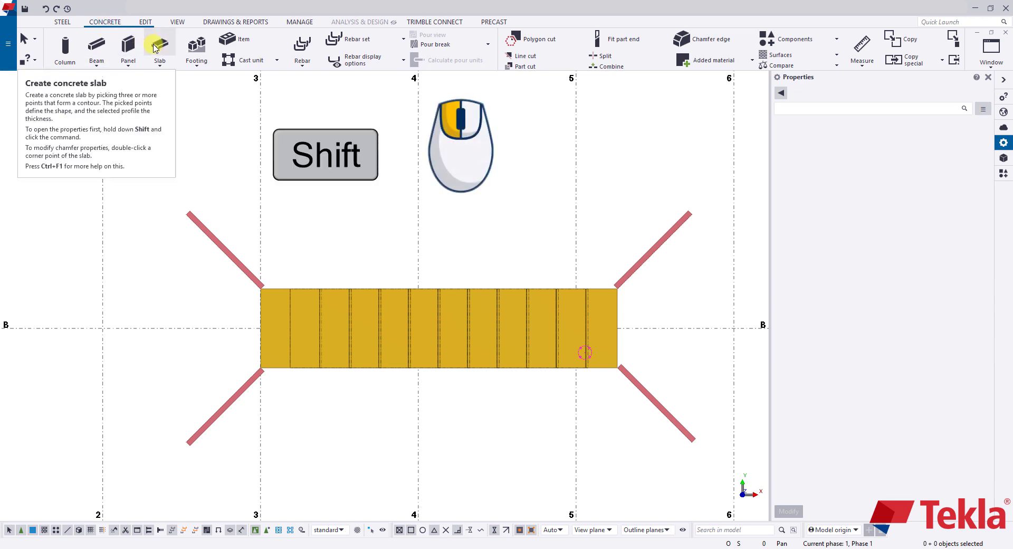
left_click(961, 93)
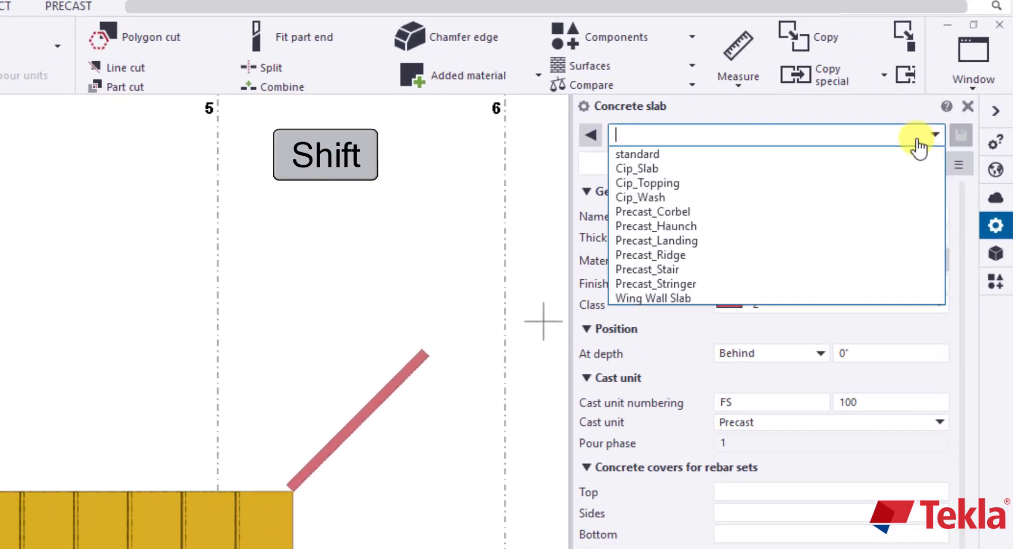
left_click(714, 297)
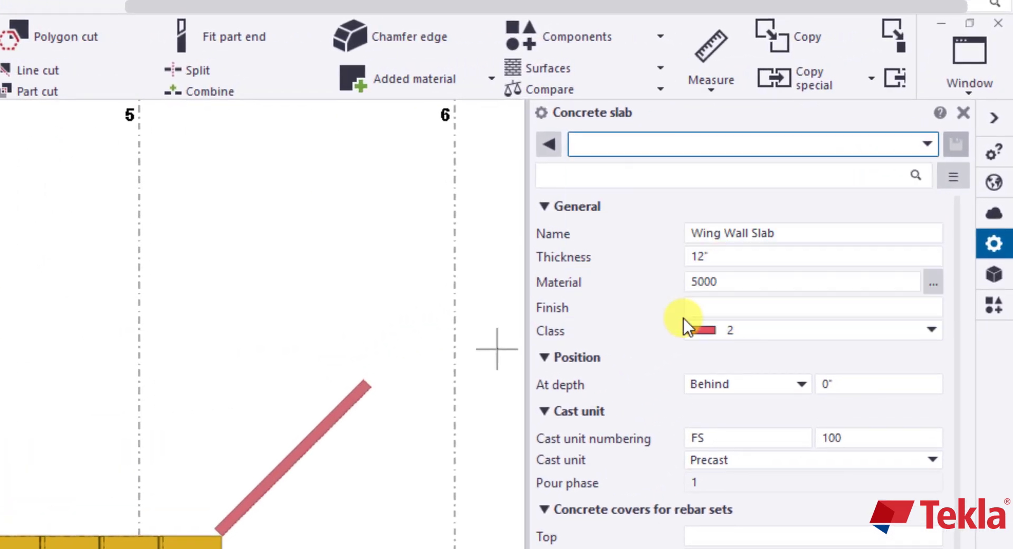
left_click(708, 232)
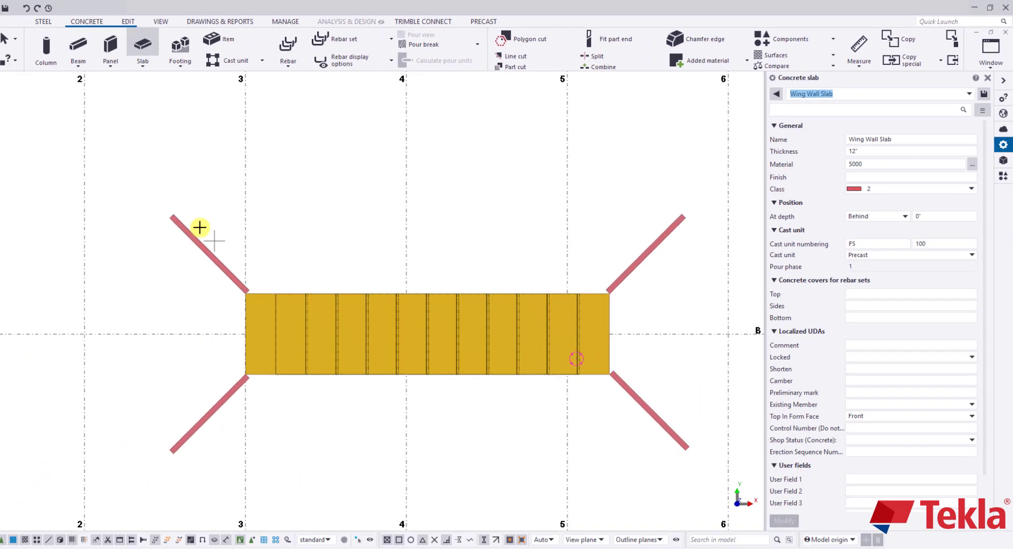
- Model a 6'-0" by 20'-0" slab along the wing wall at the culvert's upper plan corner on grid line 3, extending toward the culvert side
scroll(285, 185, "up", 8)
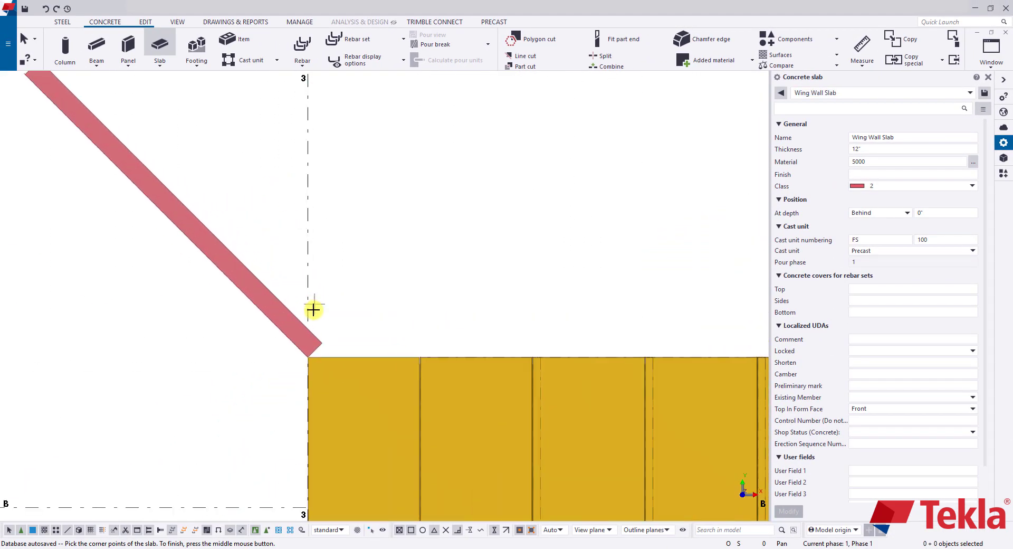
left_click(304, 369)
scroll(384, 294, "down", 5)
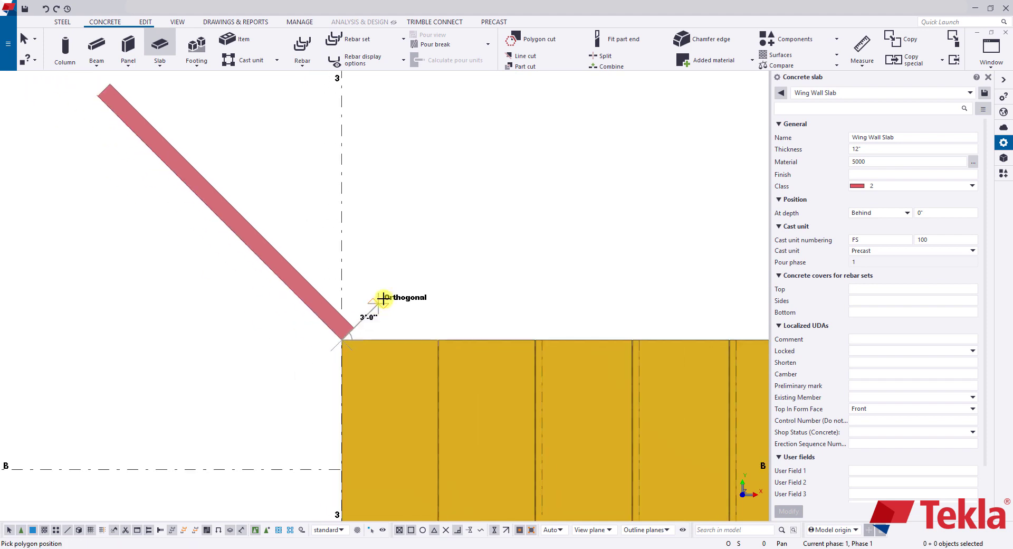
scroll(350, 328, "up", 2)
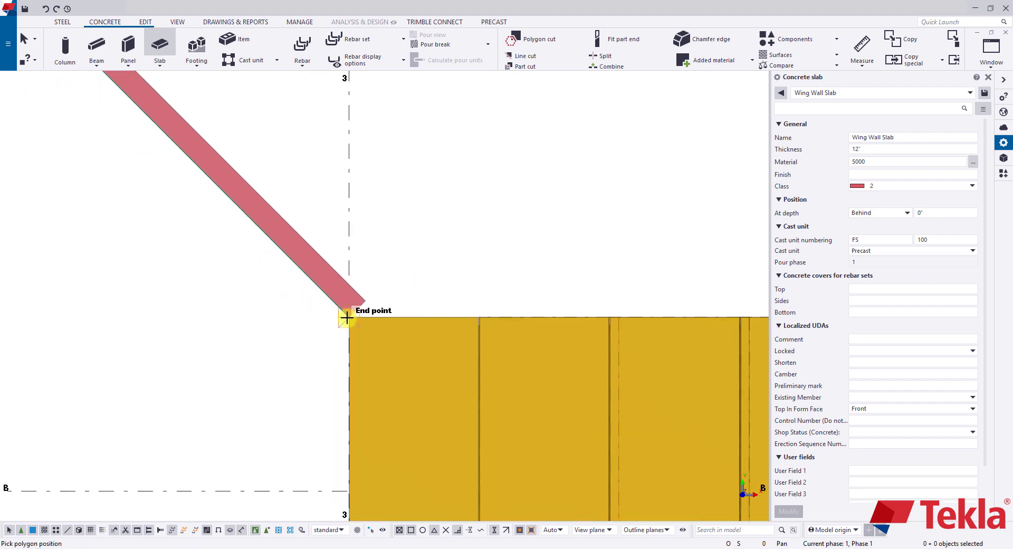
left_click(347, 319)
scroll(375, 292, "down", 1)
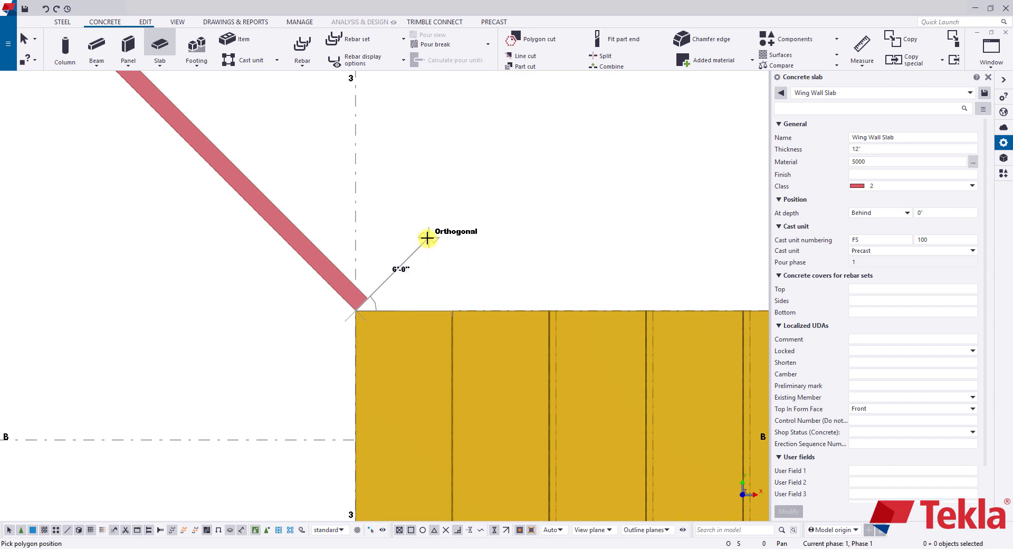
left_click(427, 238)
scroll(373, 163, "down", 2)
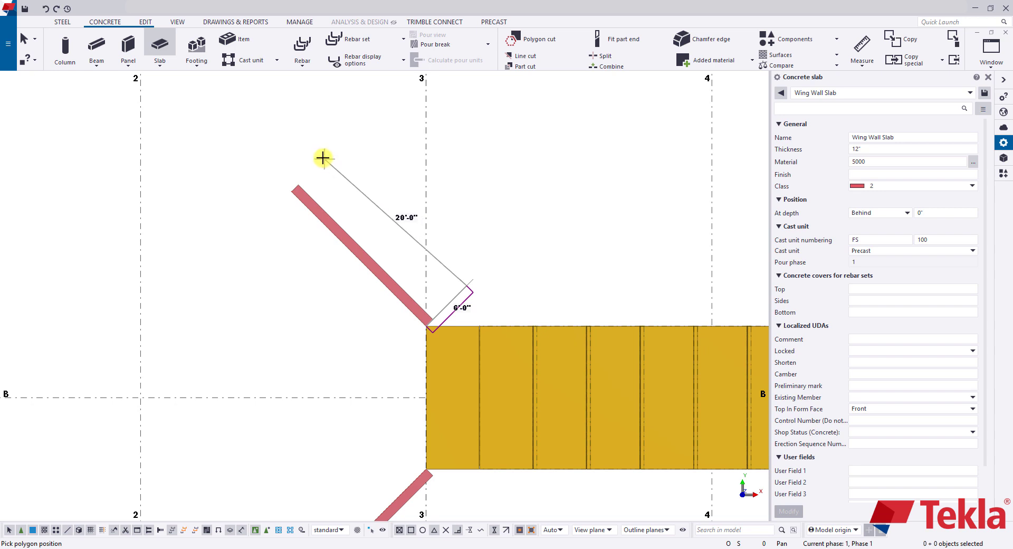
scroll(322, 157, "up", 2)
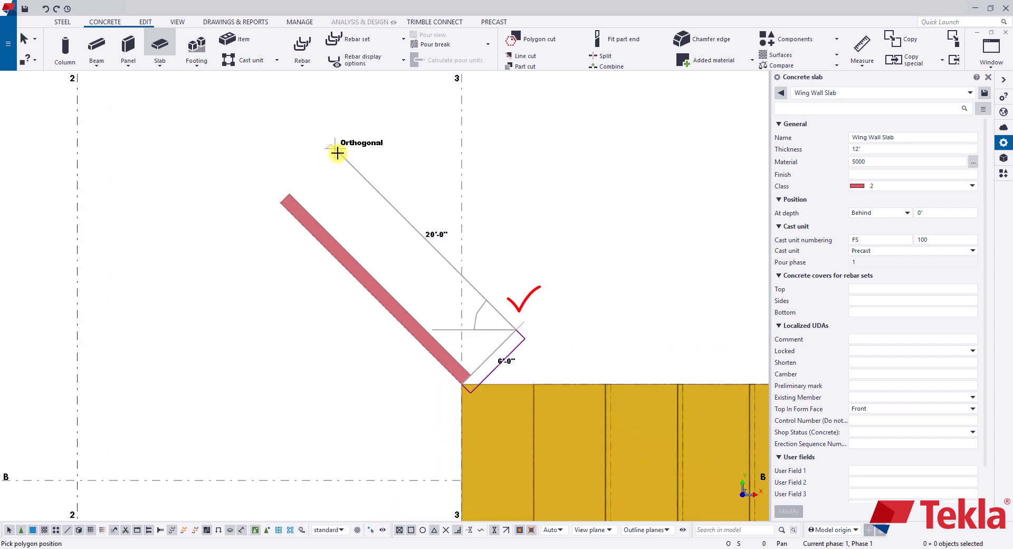
left_click(337, 152)
scroll(269, 206, "up", 2)
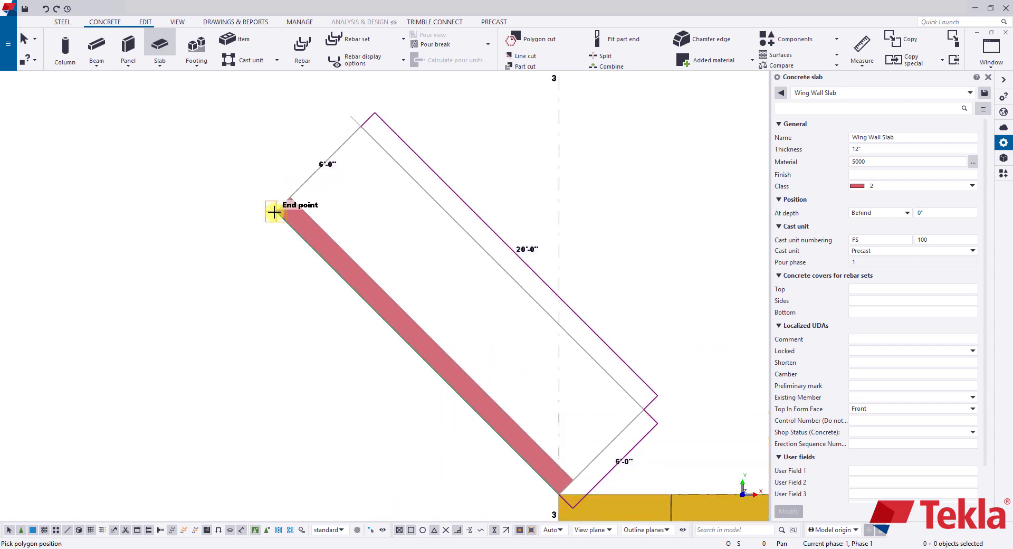
left_click(273, 212)
middle_click(274, 211)
- Model a 6'-0" by 20'-0" slab along the upper wing wall at the culvert end past grid line 5, starting from the culvert corner
scroll(269, 216, "down", 3)
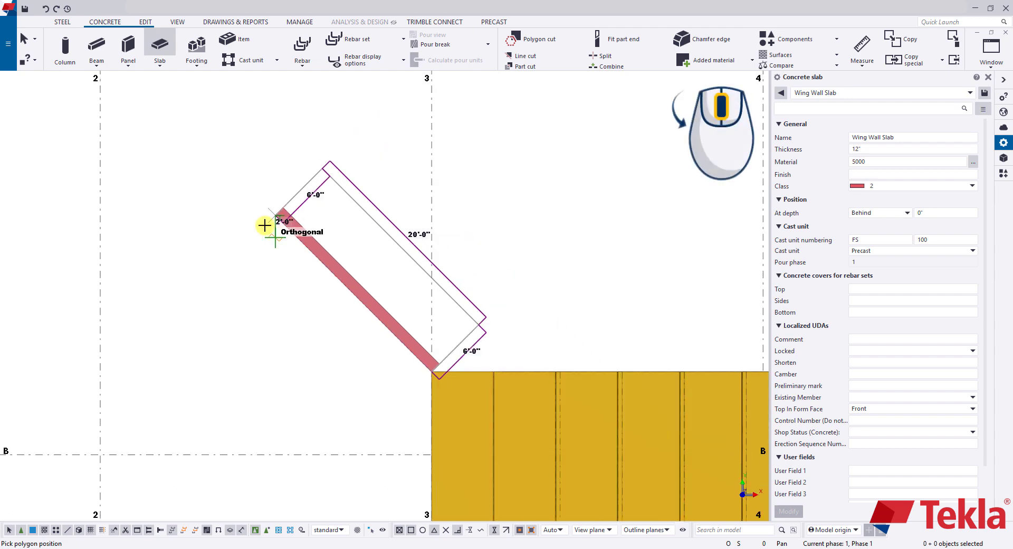
scroll(248, 200, "up", 1)
scroll(242, 199, "down", 3)
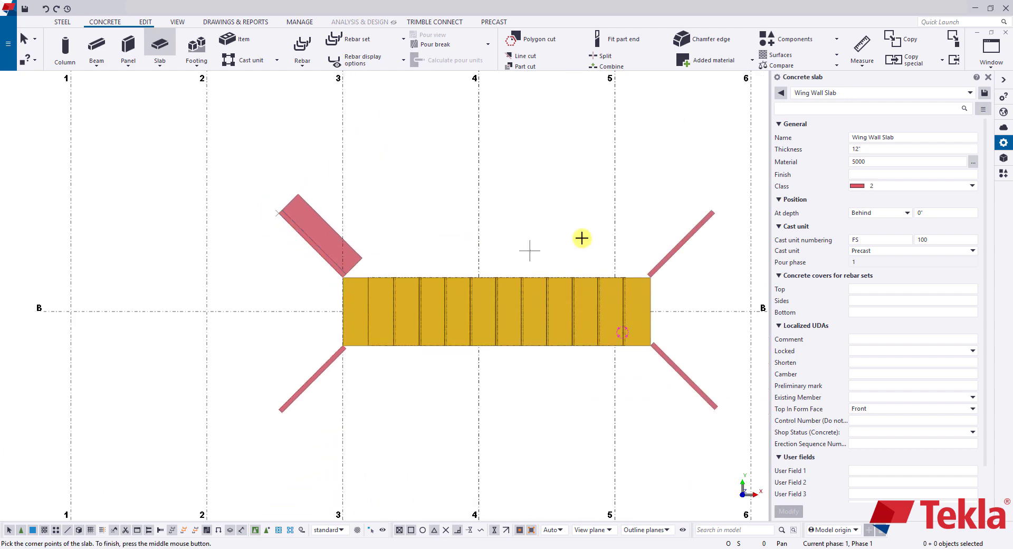
middle_click_drag(582, 238, 310, 229)
scroll(296, 284, "up", 5)
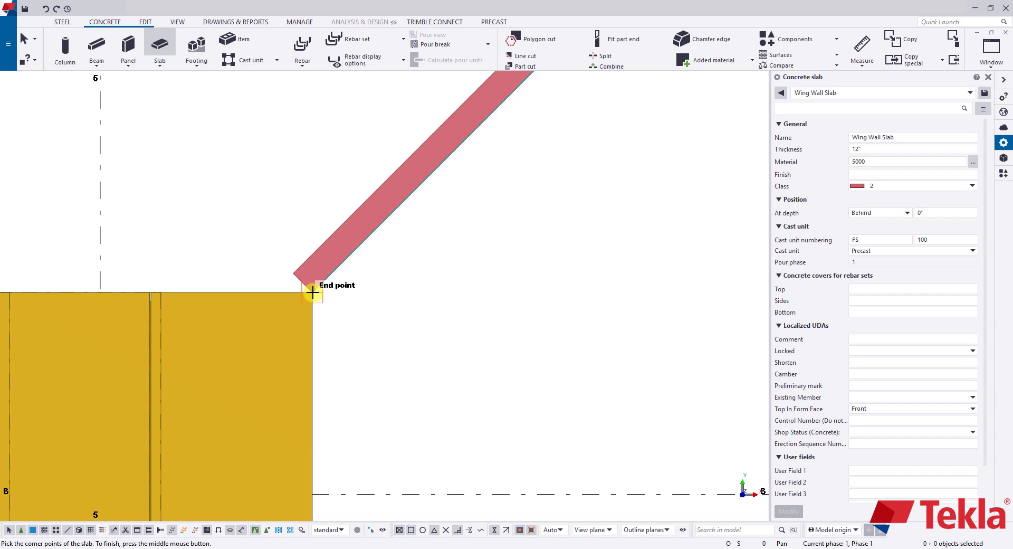
left_click(313, 292)
scroll(313, 292, "down", 5)
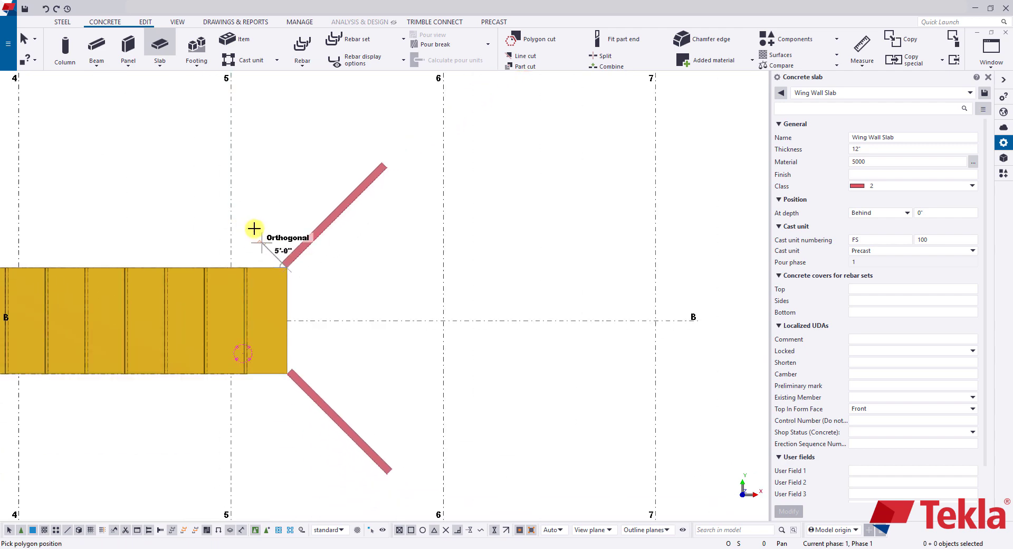
scroll(255, 232, "up", 2)
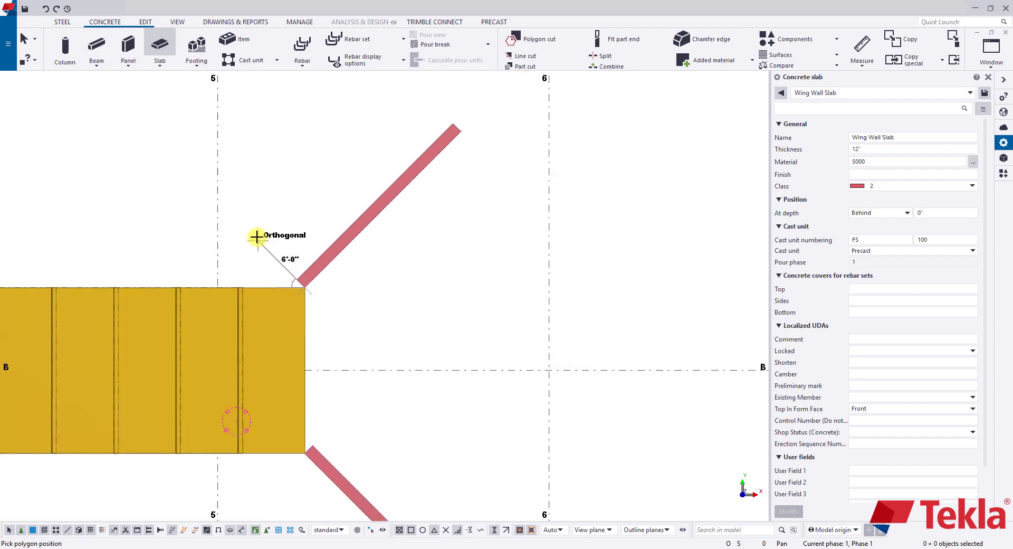
left_click(258, 239)
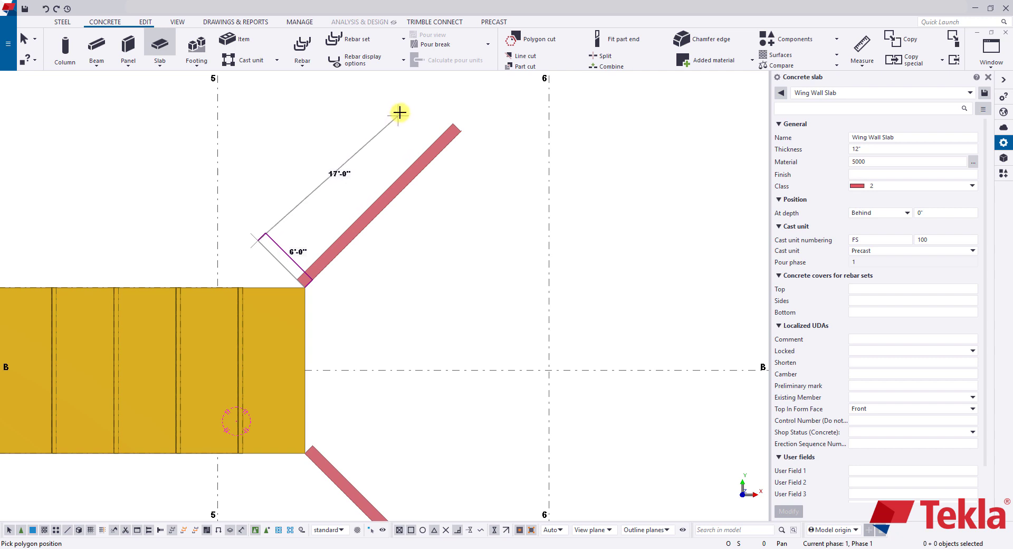
left_click(412, 88)
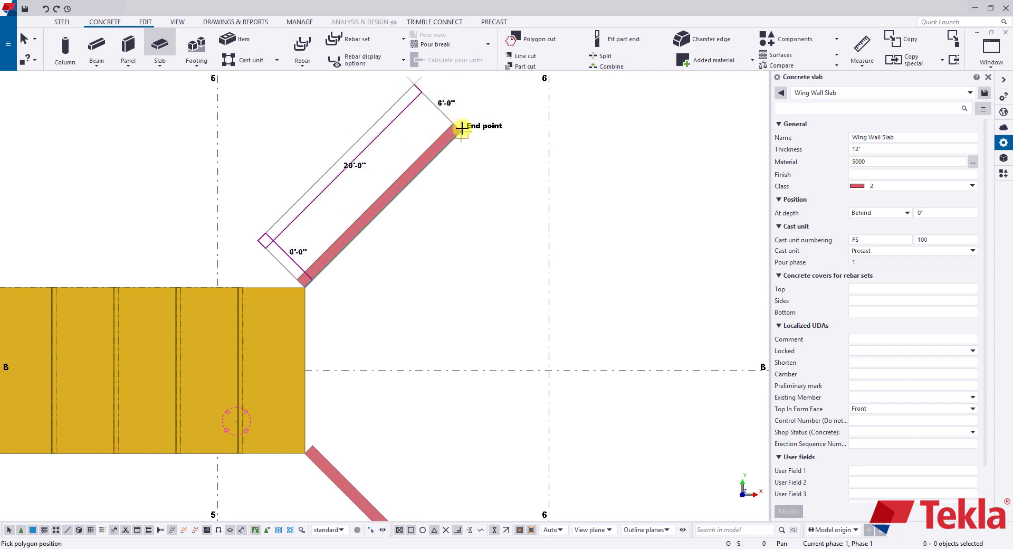
left_click(461, 128)
middle_click(459, 174)
- Model a 6'-0" by 20'-0" slab along the lower wing wall at the culvert end past grid line 5
scroll(457, 185, "down", 3)
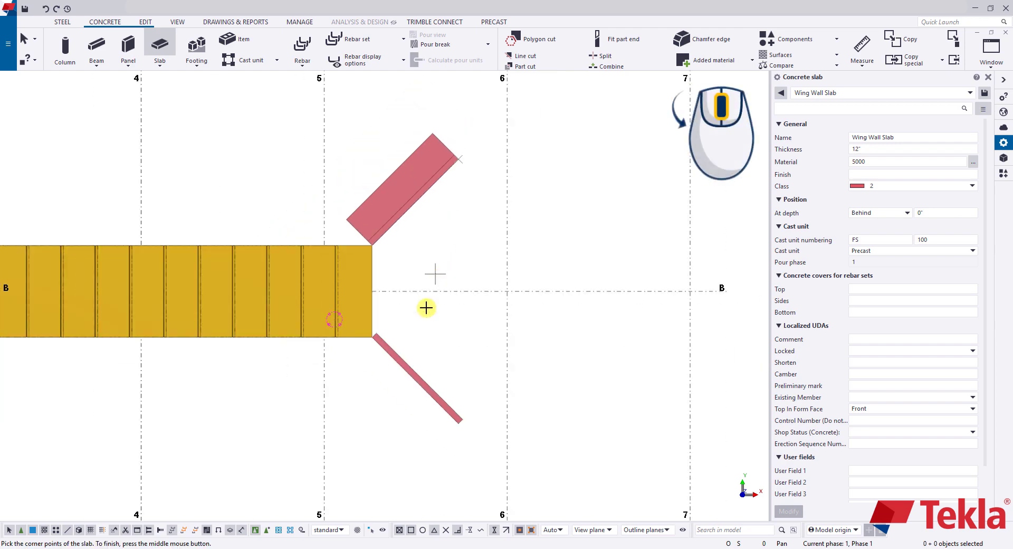
scroll(403, 335, "up", 6)
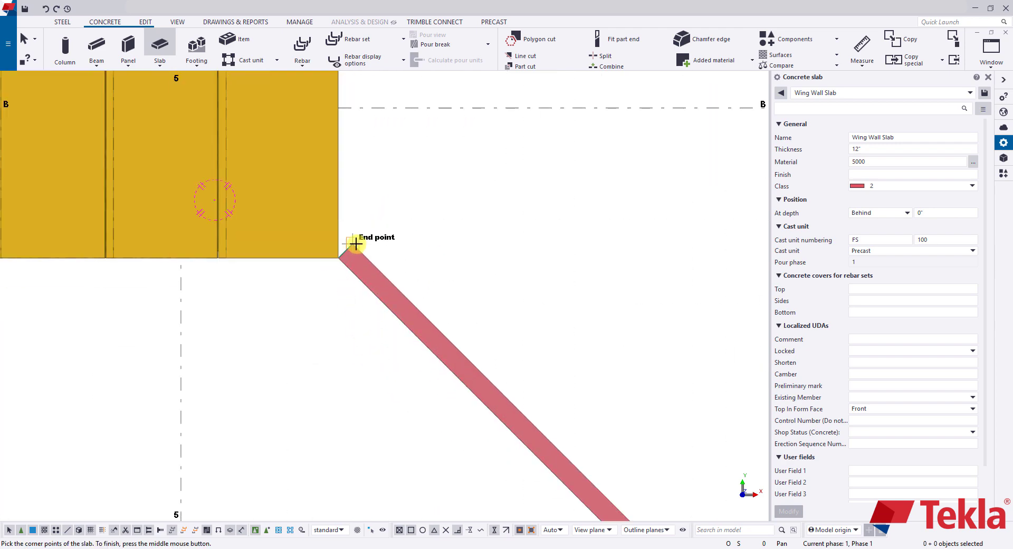
left_click(349, 252)
scroll(296, 300, "down", 2)
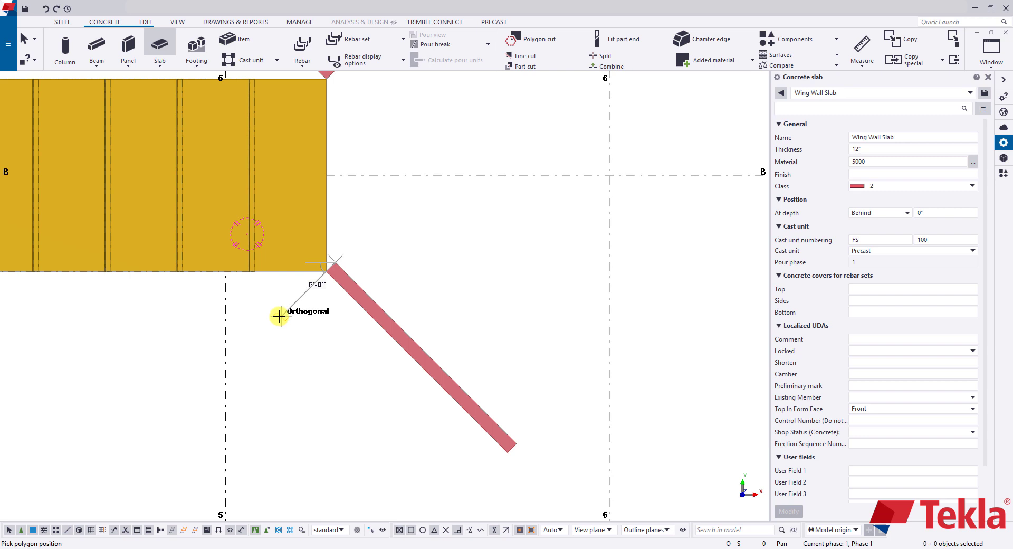
left_click(280, 316)
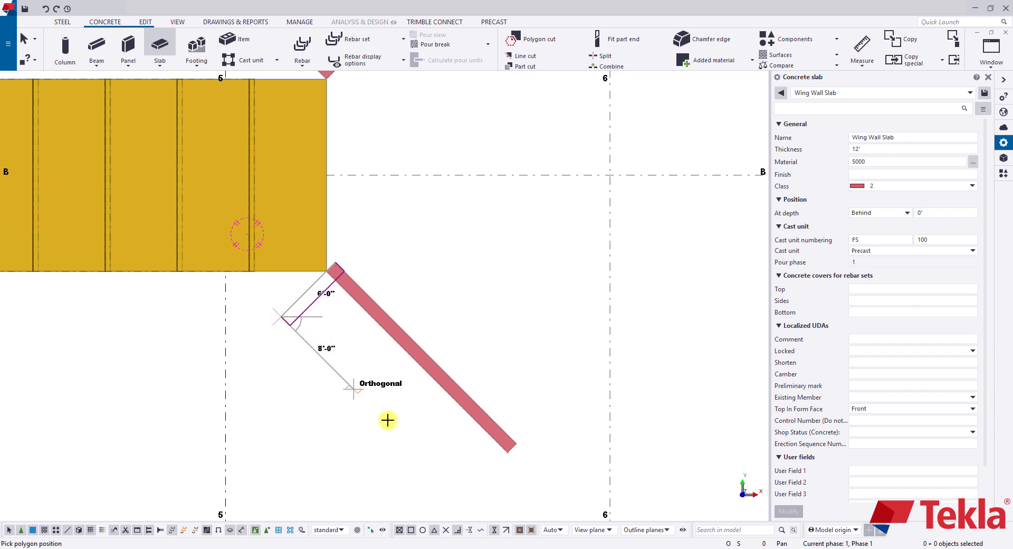
left_click(460, 495)
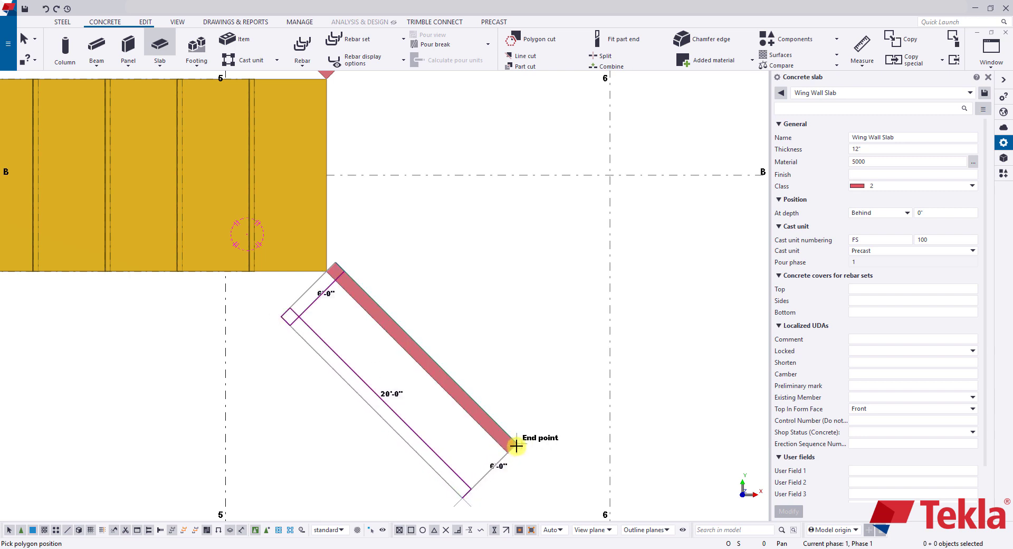
left_click(516, 446)
middle_click(470, 359)
- Model a 6'-0" by 20'-0" slab along the lower wing wall at grid line 3 and end the slab command
scroll(217, 405, "down", 5)
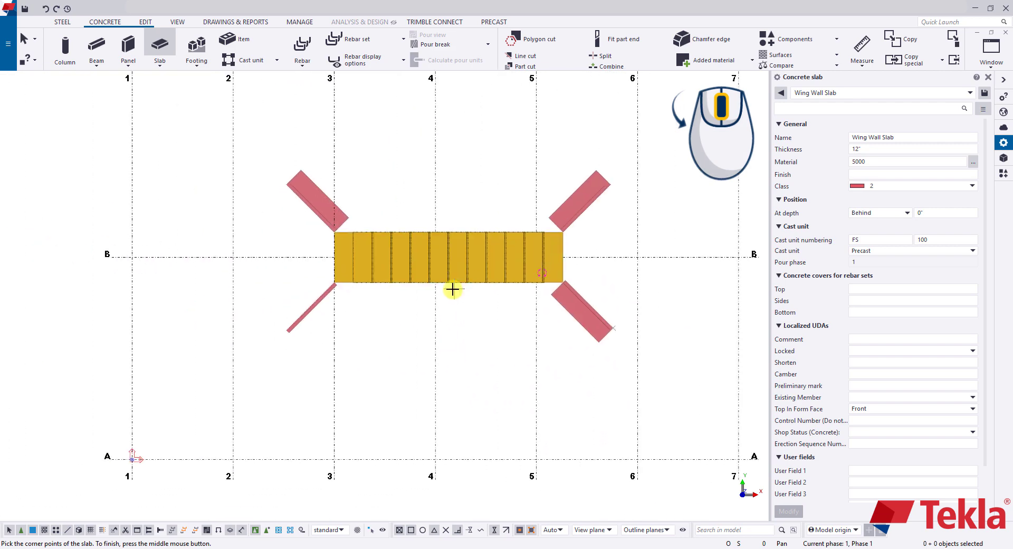
scroll(284, 332, "up", 5)
scroll(444, 160, "up", 2)
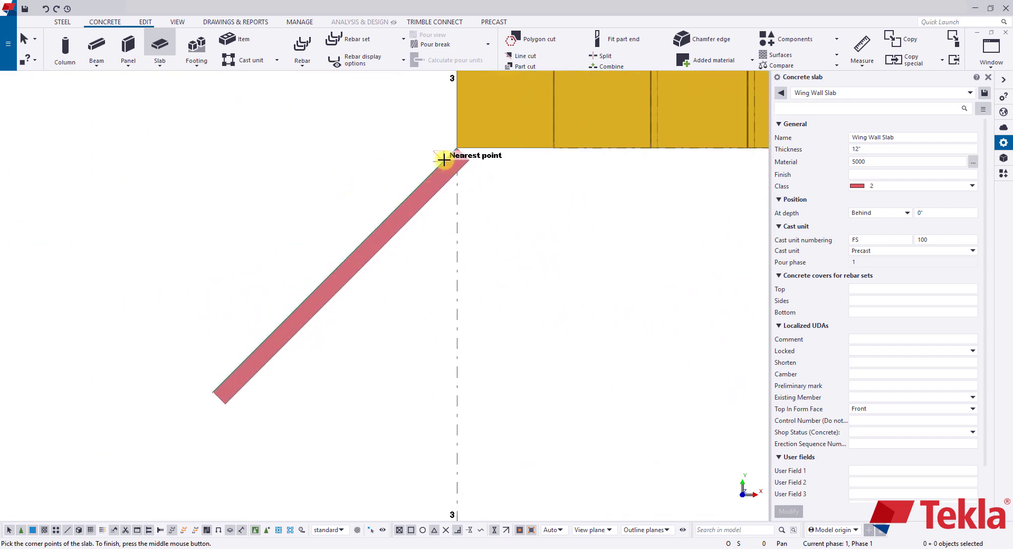
left_click(456, 150)
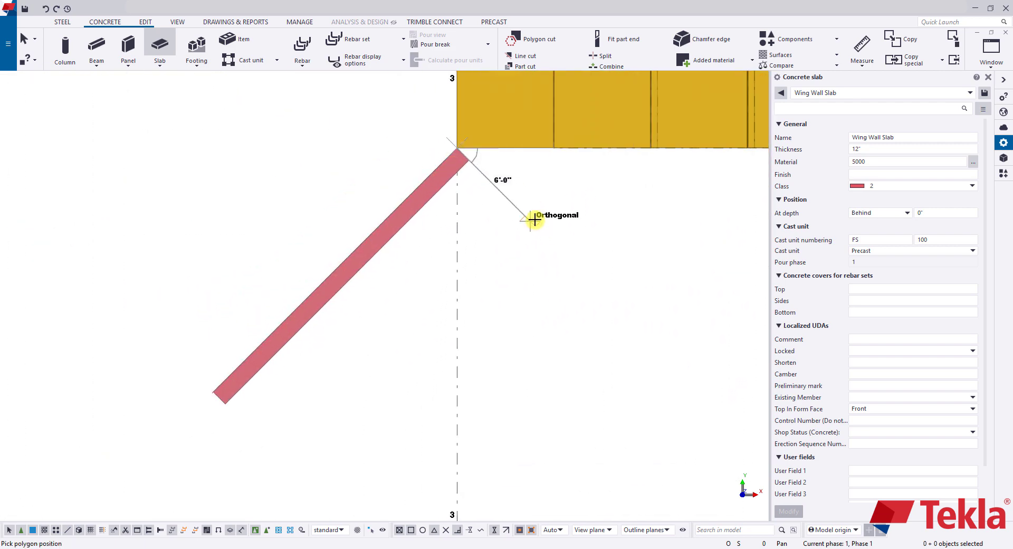
left_click(535, 220)
scroll(445, 319, "down", 1)
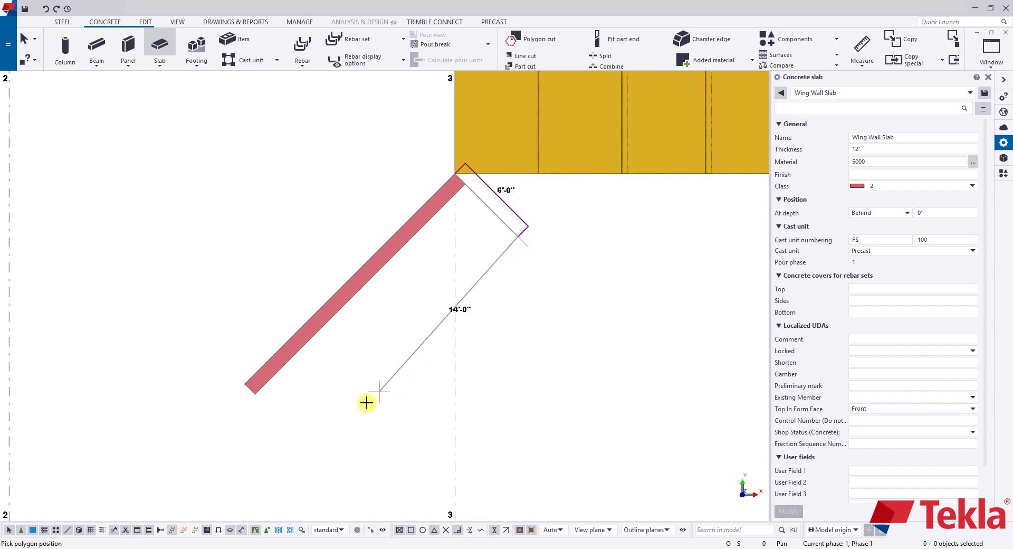
left_click(308, 441)
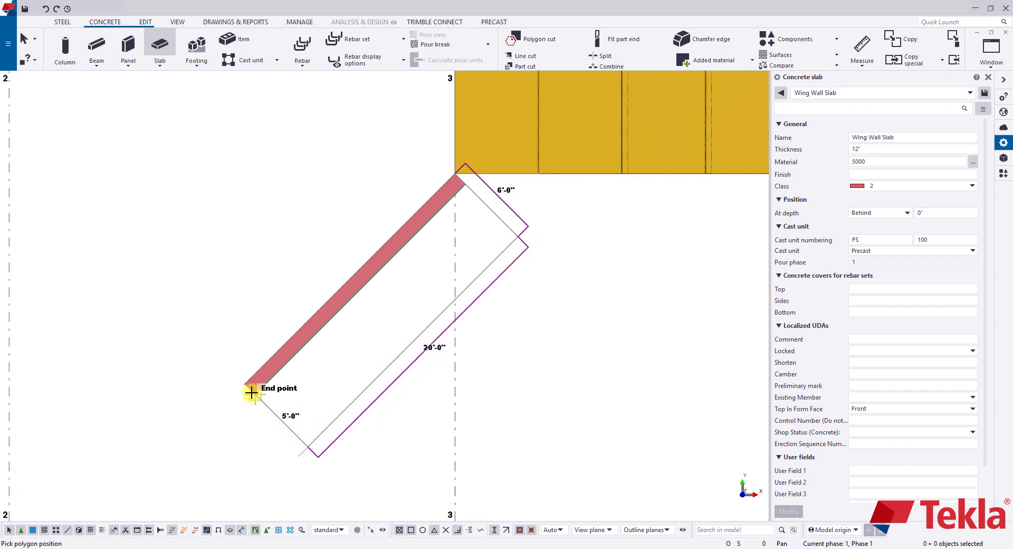
left_click(245, 384)
middle_click(192, 325)
scroll(255, 181, "down", 3)
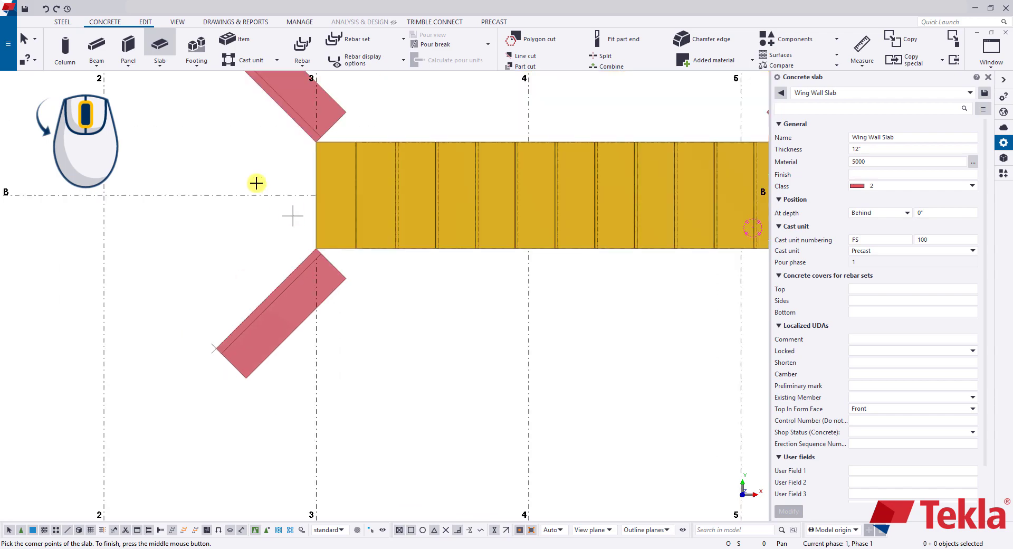
right_click(204, 181)
left_click(214, 183)
scroll(328, 211, "down", 2)
middle_click_drag(328, 210, 427, 219, "ctrl")
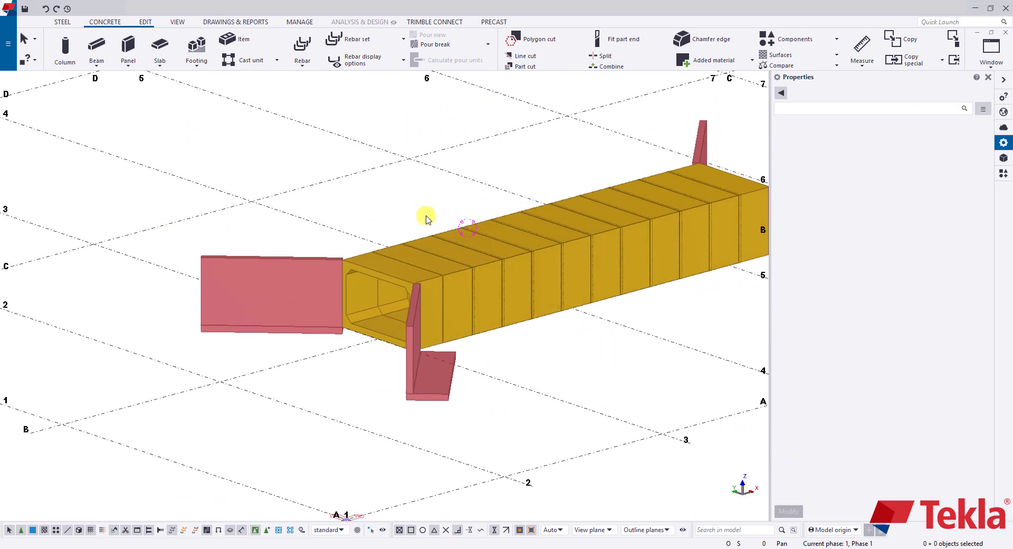